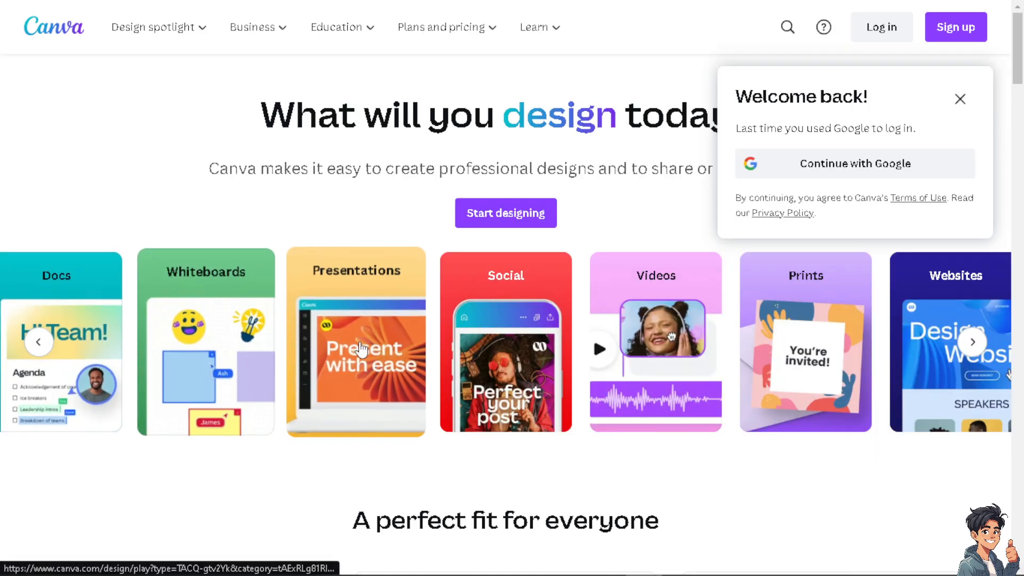
# Dismiss the welcome-back prompt and open the account login
pyautogui.click(951, 111)
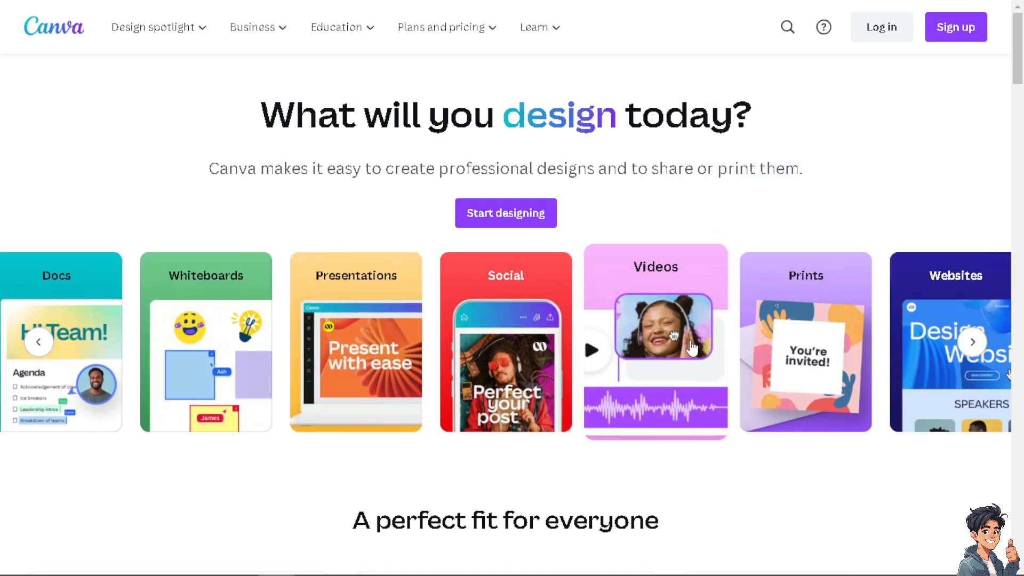
pyautogui.click(878, 33)
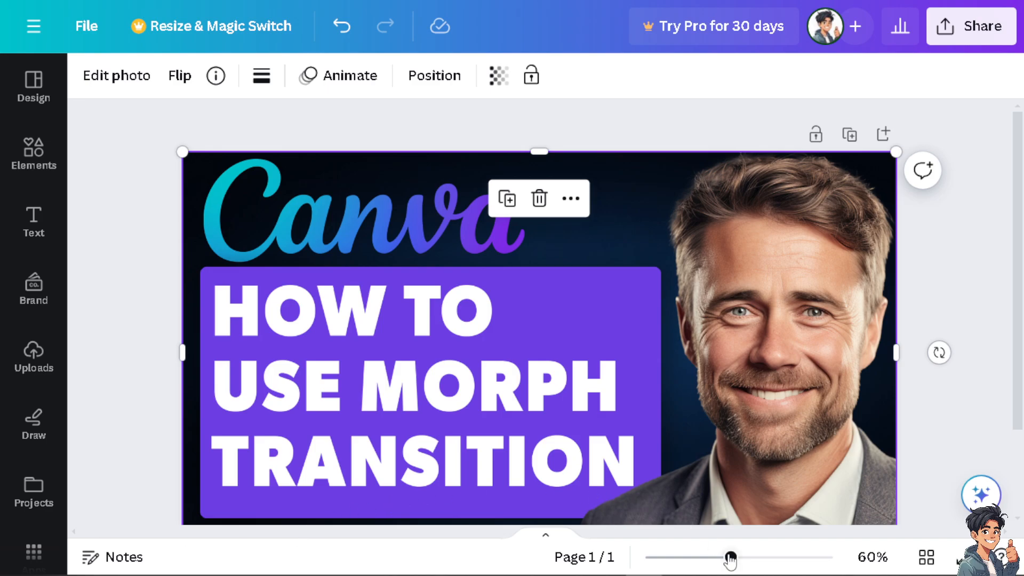
# Add a square shape to the thumbnail design and place it in the page's upper-left corner
pyautogui.moveTo(730, 558); pyautogui.dragTo(704, 557)
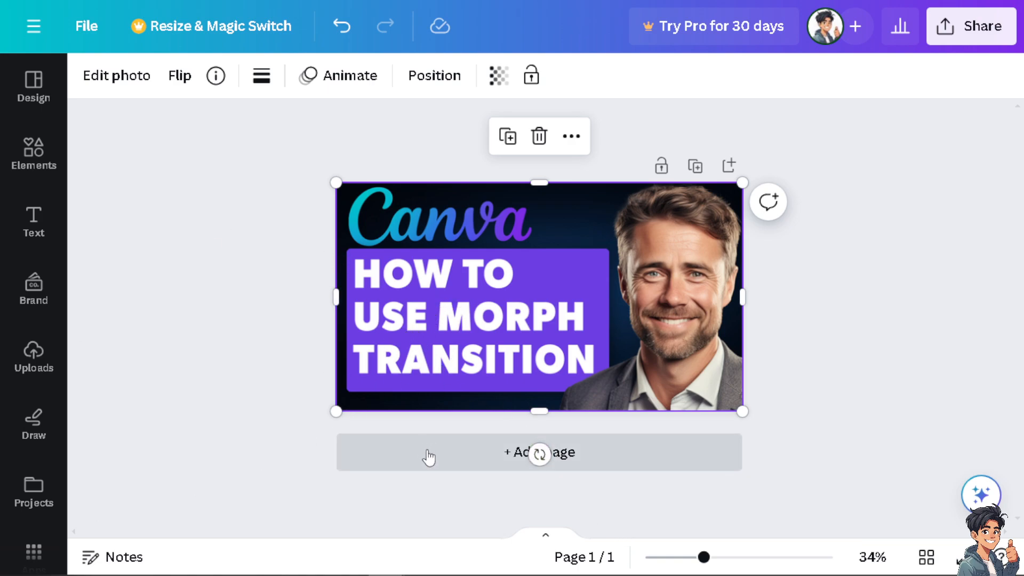
pyautogui.click(37, 155)
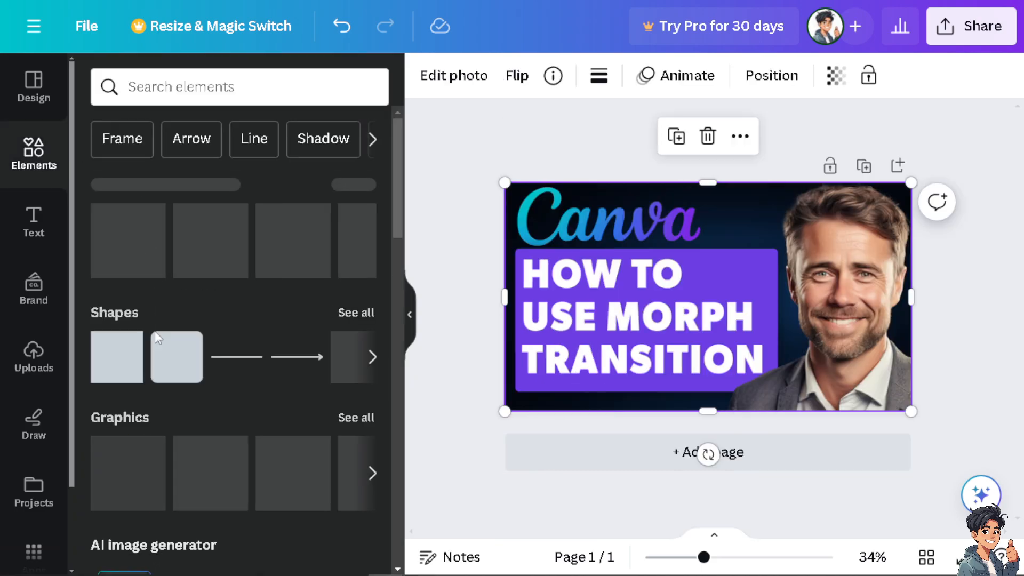
pyautogui.click(109, 351)
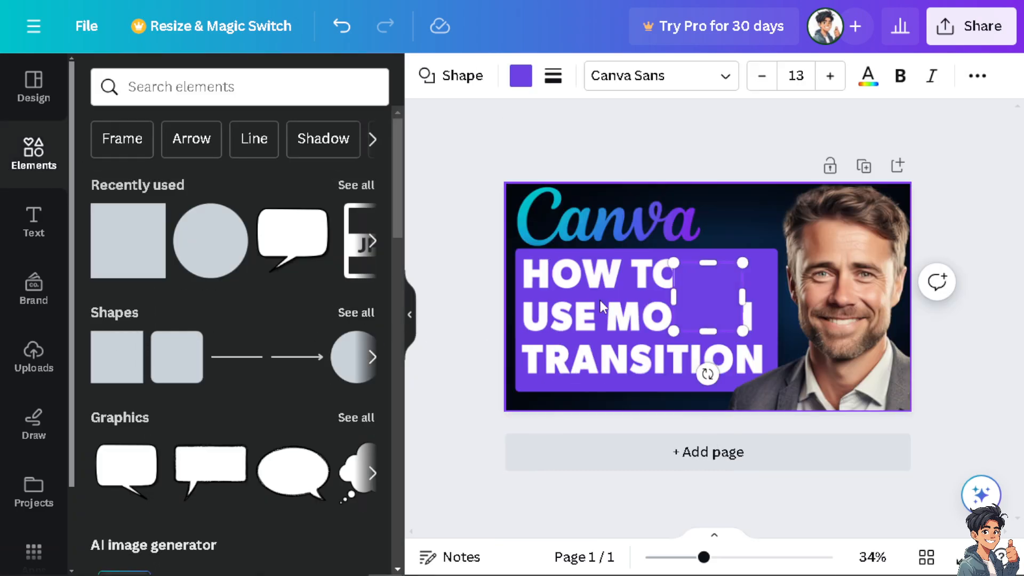
pyautogui.click(628, 152)
pyautogui.click(713, 296)
pyautogui.moveTo(712, 293); pyautogui.dragTo(542, 211)
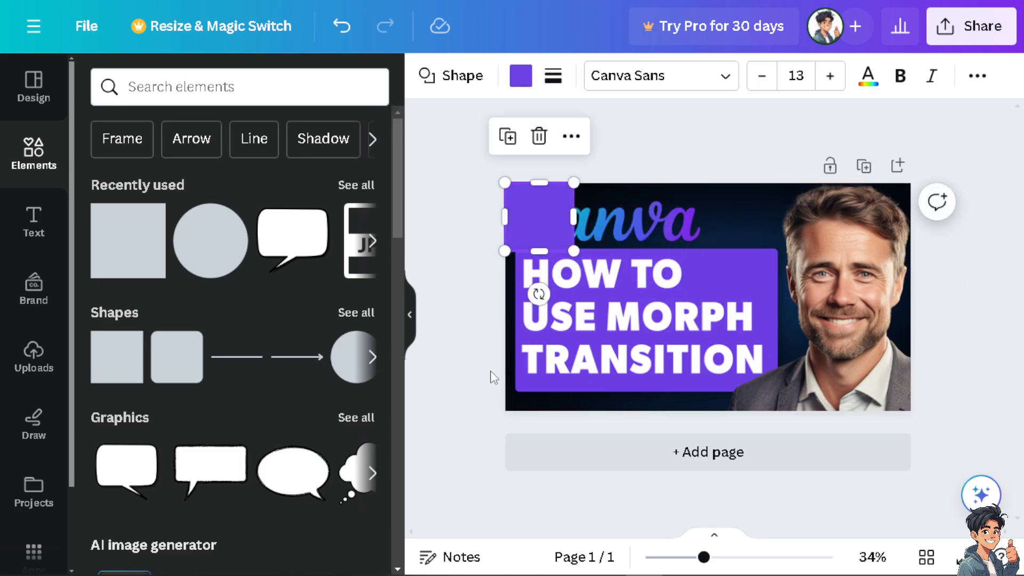
# Recolor the square bright yellow and stretch it to cover the whole page
pyautogui.click(520, 76)
pyautogui.click(117, 212)
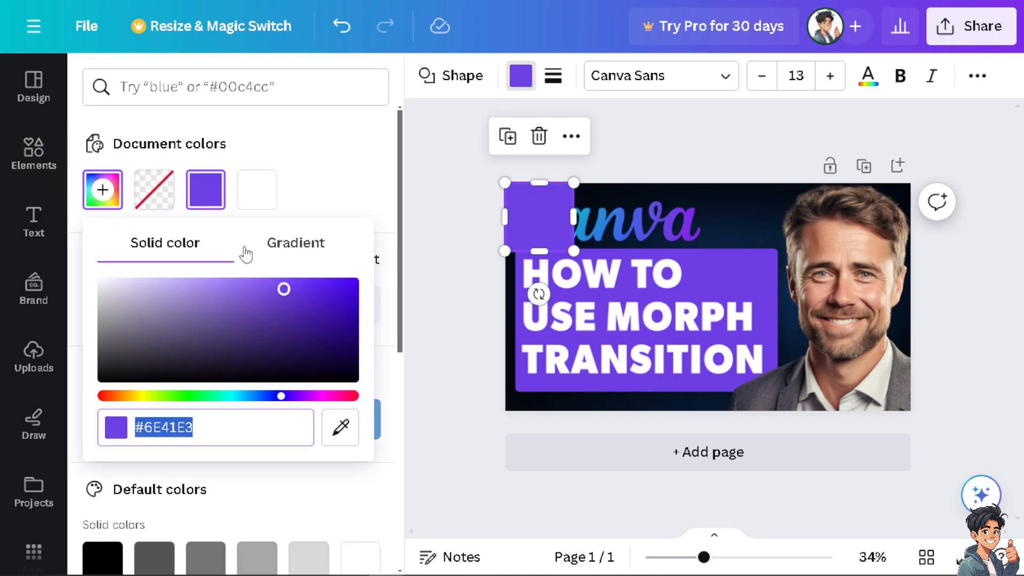
pyautogui.click(137, 395)
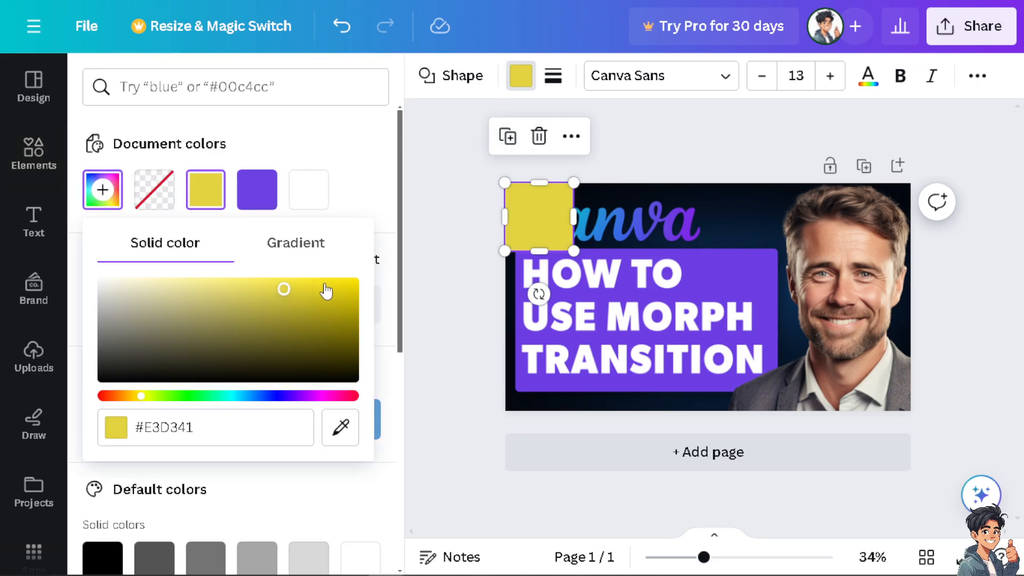
pyautogui.moveTo(327, 290); pyautogui.dragTo(354, 283)
pyautogui.moveTo(540, 254); pyautogui.dragTo(528, 412)
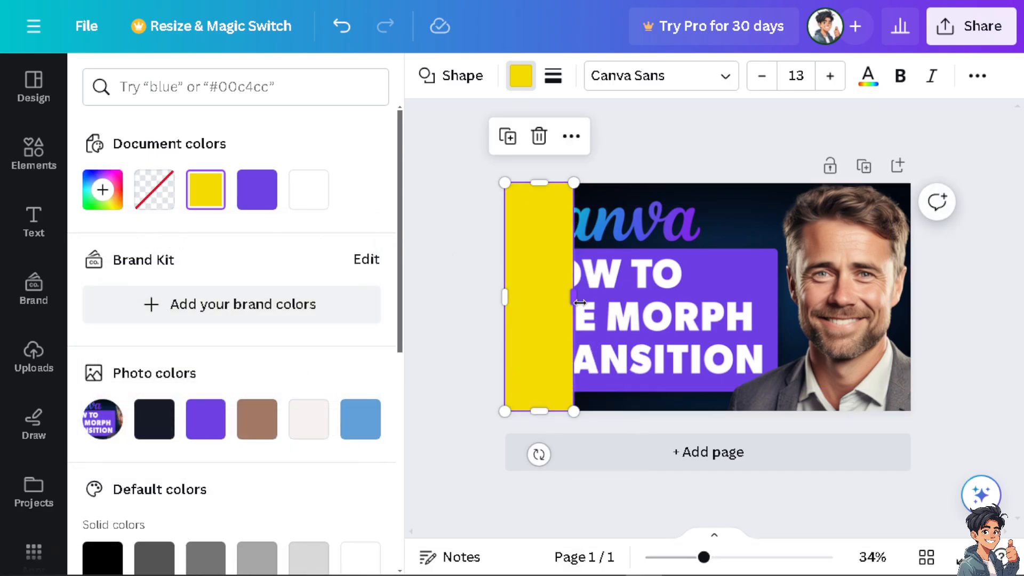
pyautogui.moveTo(573, 297); pyautogui.dragTo(910, 304)
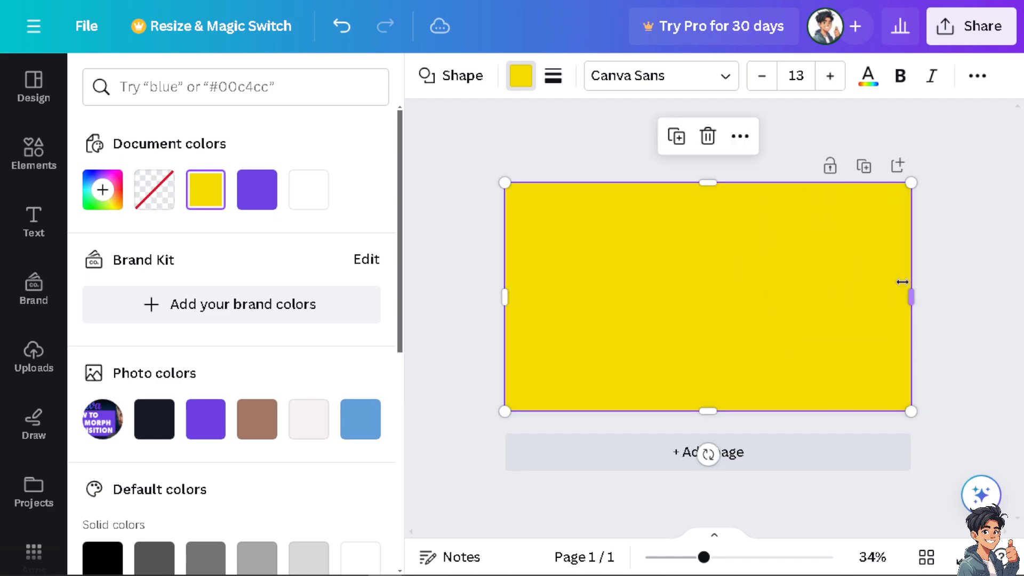
# Set the yellow rectangle's transparency to 41
pyautogui.click(976, 76)
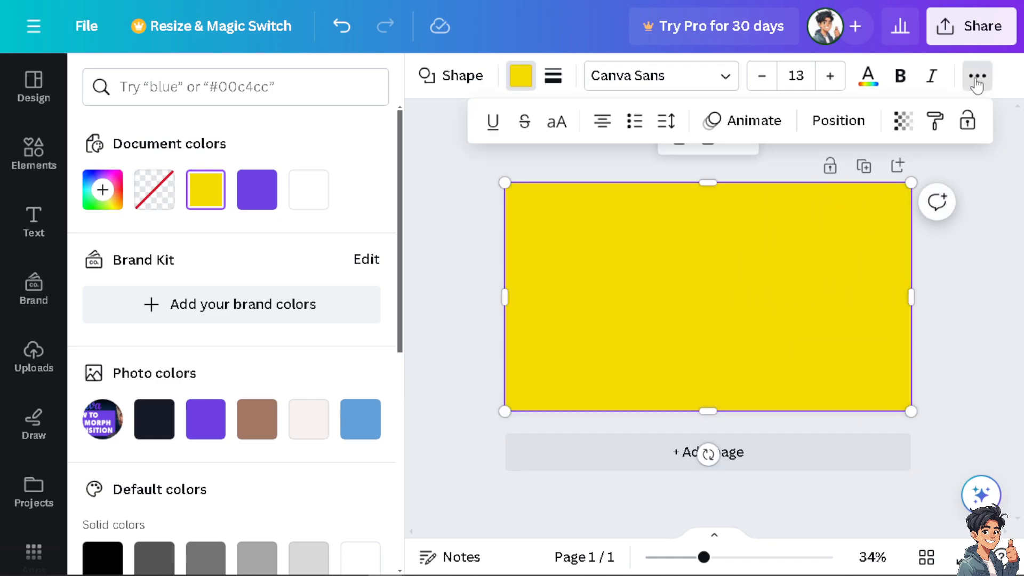
pyautogui.click(902, 122)
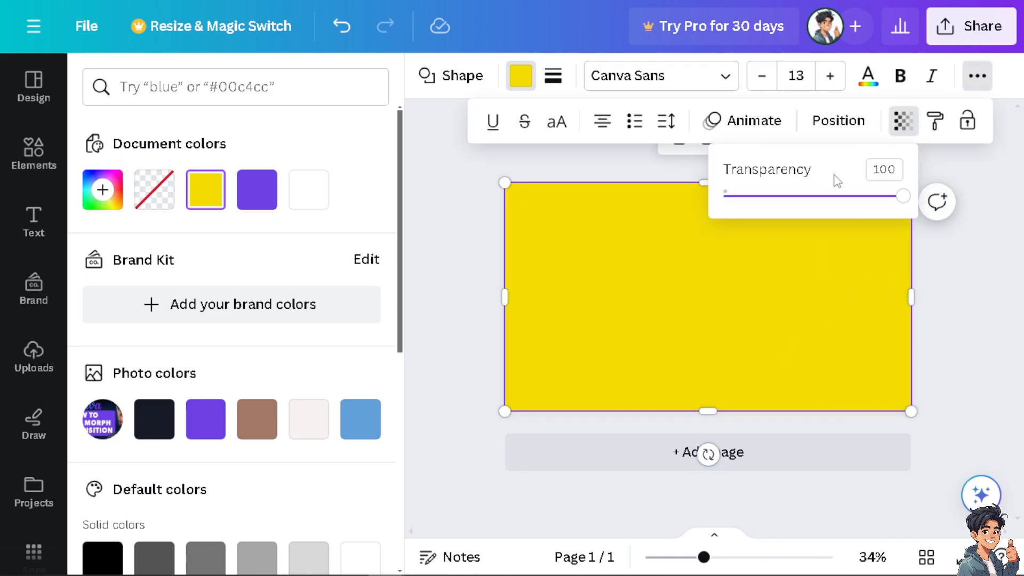
pyautogui.moveTo(804, 197)
pyautogui.mouseDown()
pyautogui.moveTo(816, 197)
pyautogui.moveTo(796, 197)
pyautogui.mouseUp()
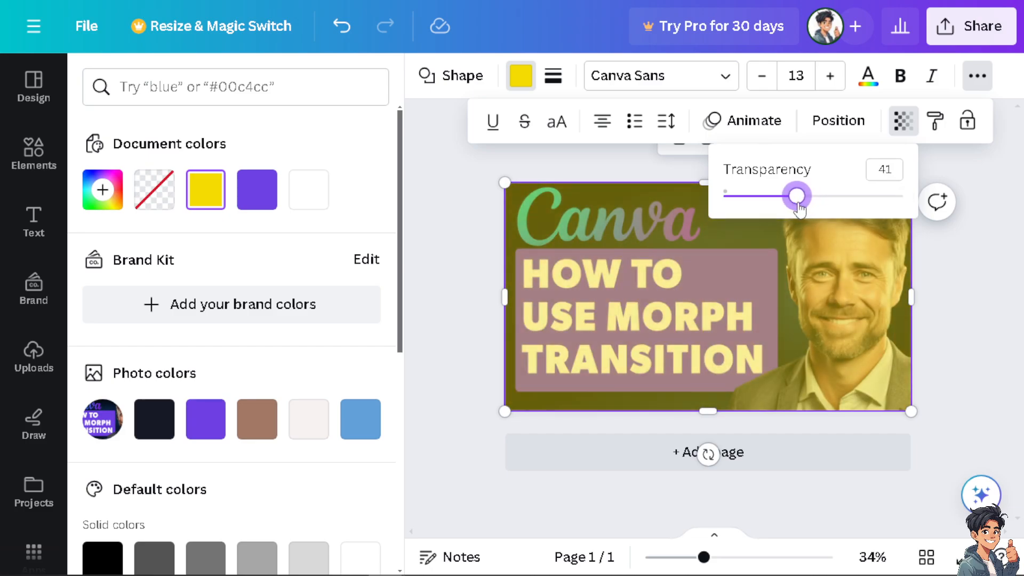
pyautogui.click(457, 199)
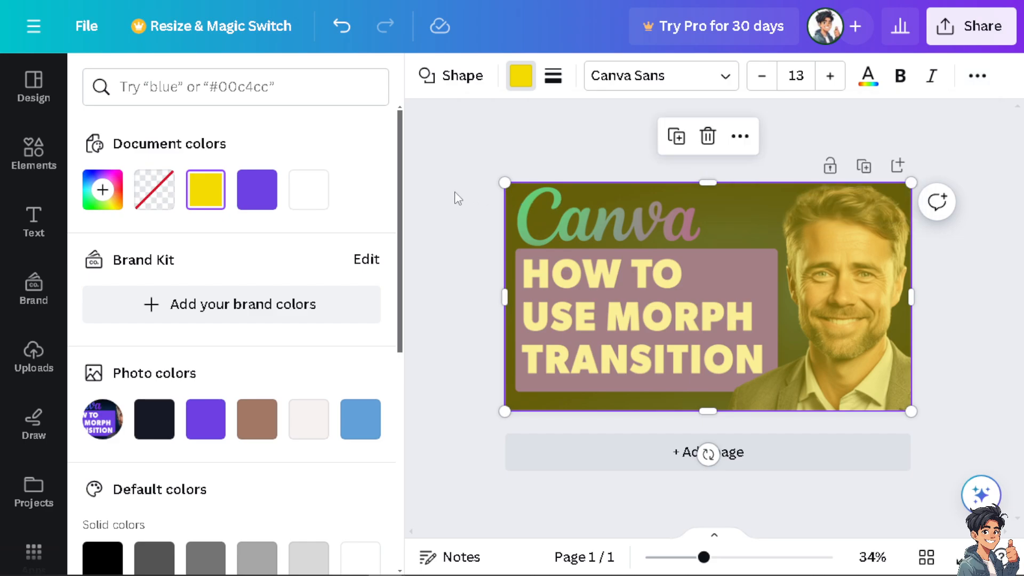
# Move the yellow rectangle horizontally so it covers only about the right half of the page
pyautogui.click(782, 273)
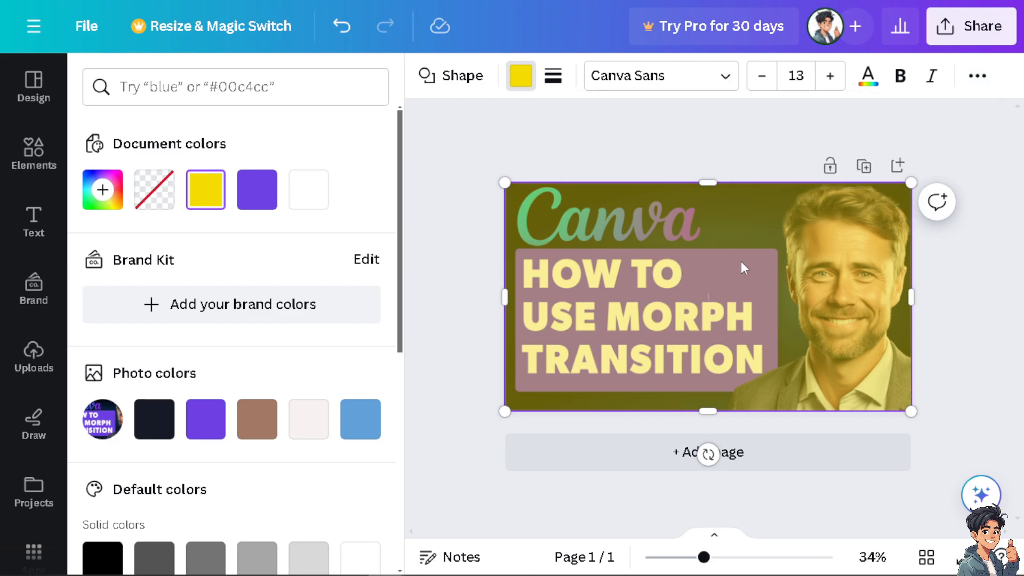
pyautogui.moveTo(745, 261); pyautogui.dragTo(857, 255)
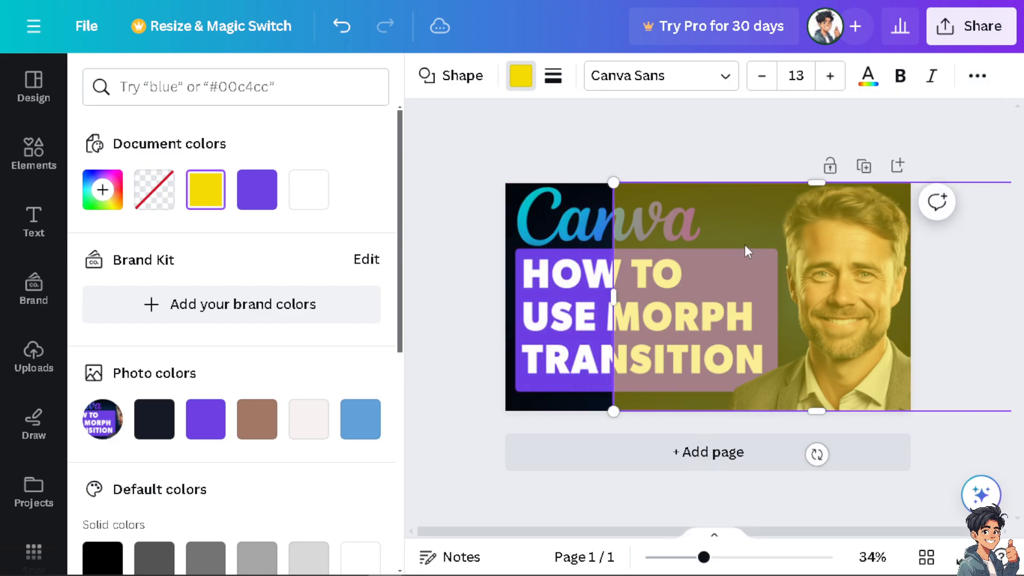
pyautogui.moveTo(745, 248); pyautogui.dragTo(821, 249)
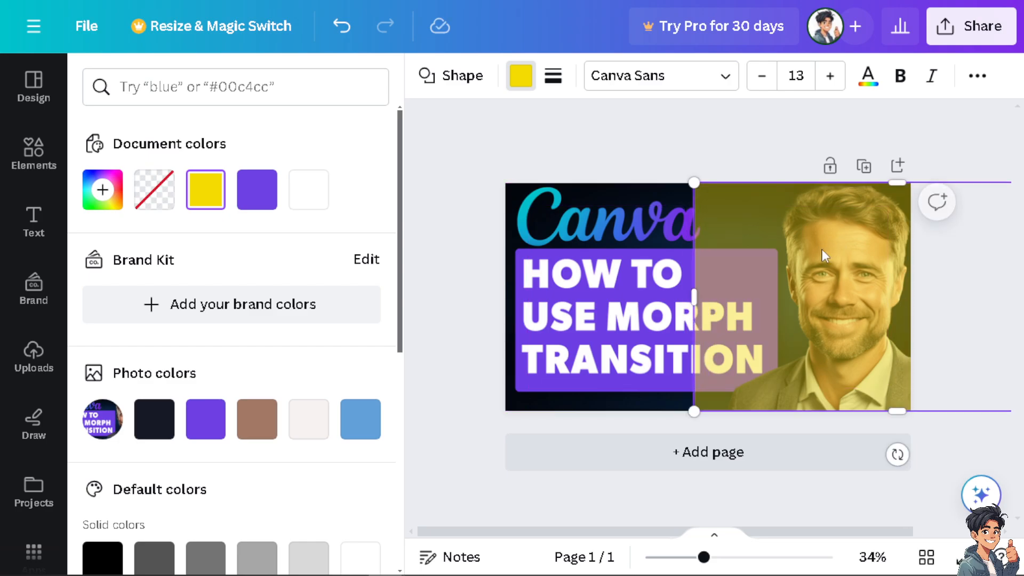
# Add a circle shape and position it across the left edge of the yellow rectangle
pyautogui.click(34, 153)
pyautogui.click(212, 254)
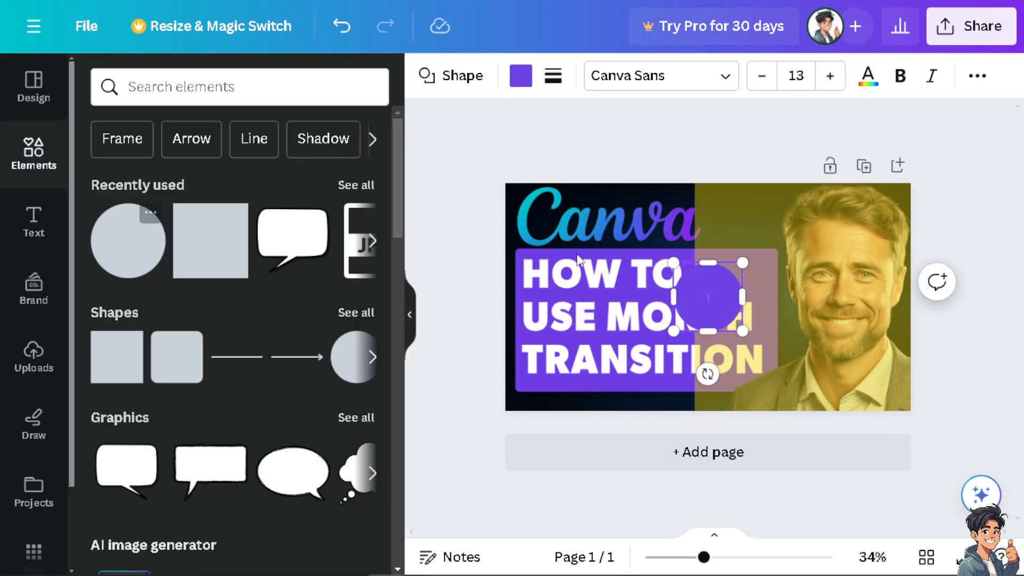
pyautogui.click(500, 222)
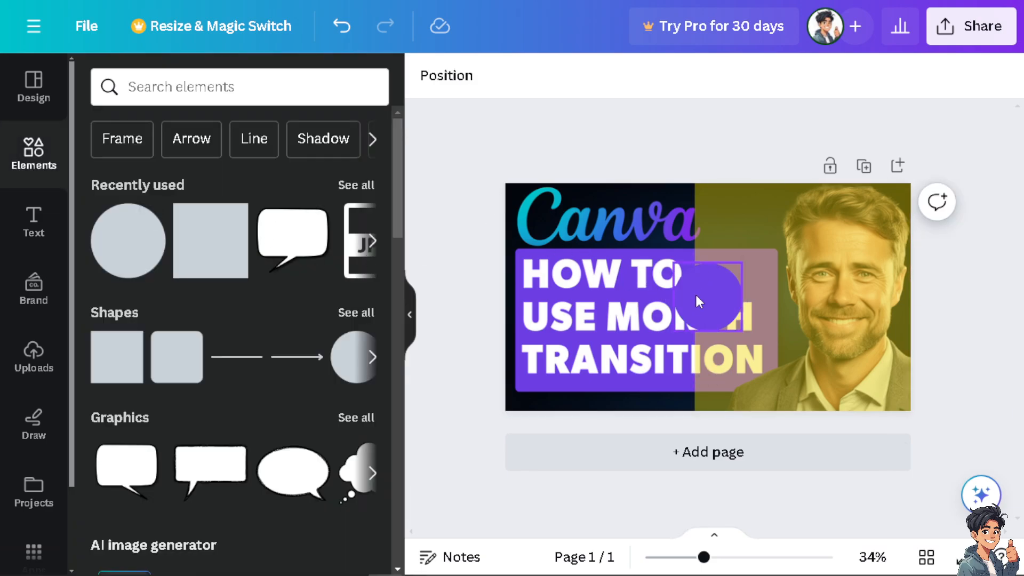
pyautogui.moveTo(697, 295); pyautogui.dragTo(677, 294)
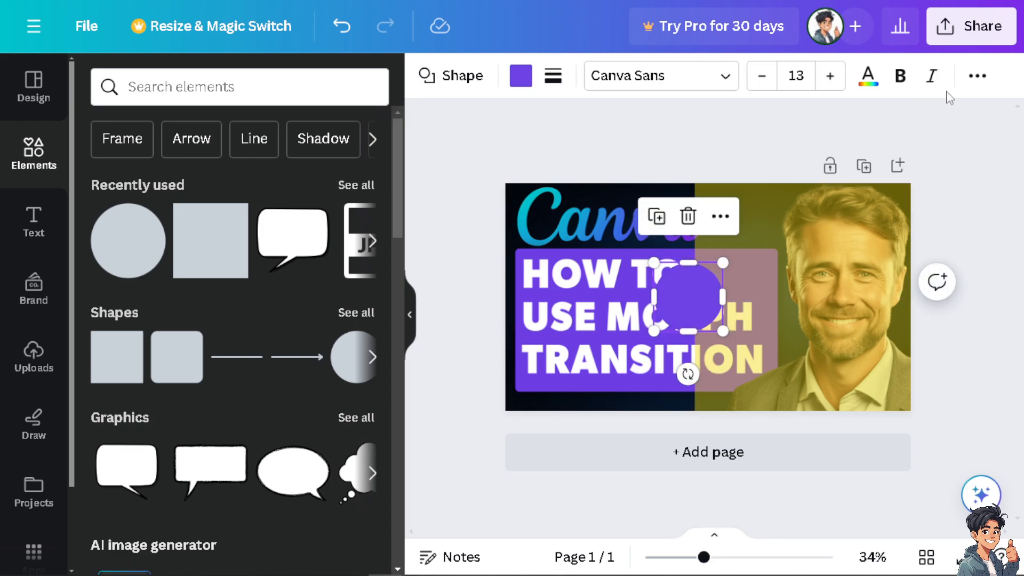
# Recolor the circle bright green using a custom solid color
pyautogui.click(977, 78)
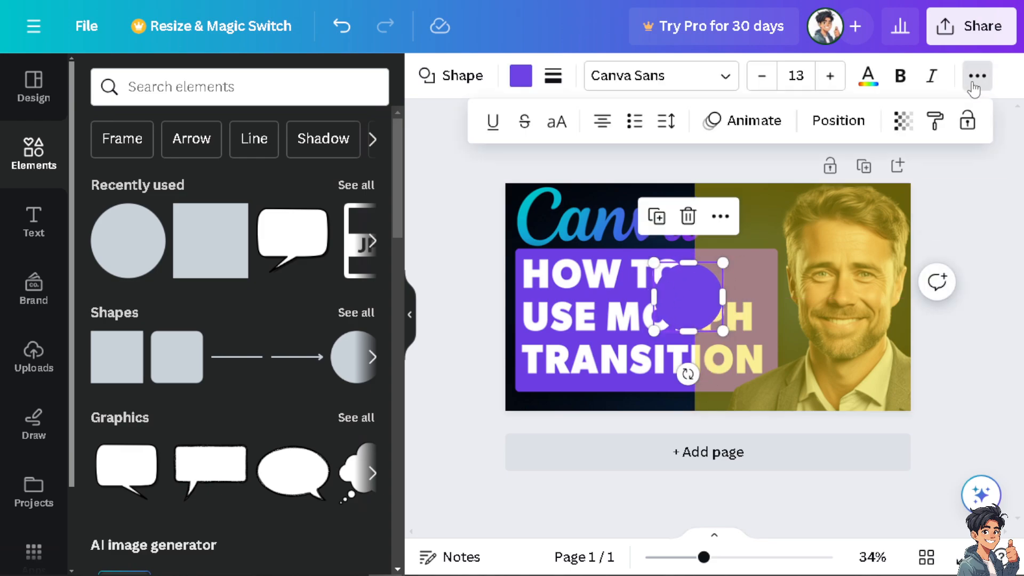
pyautogui.click(902, 125)
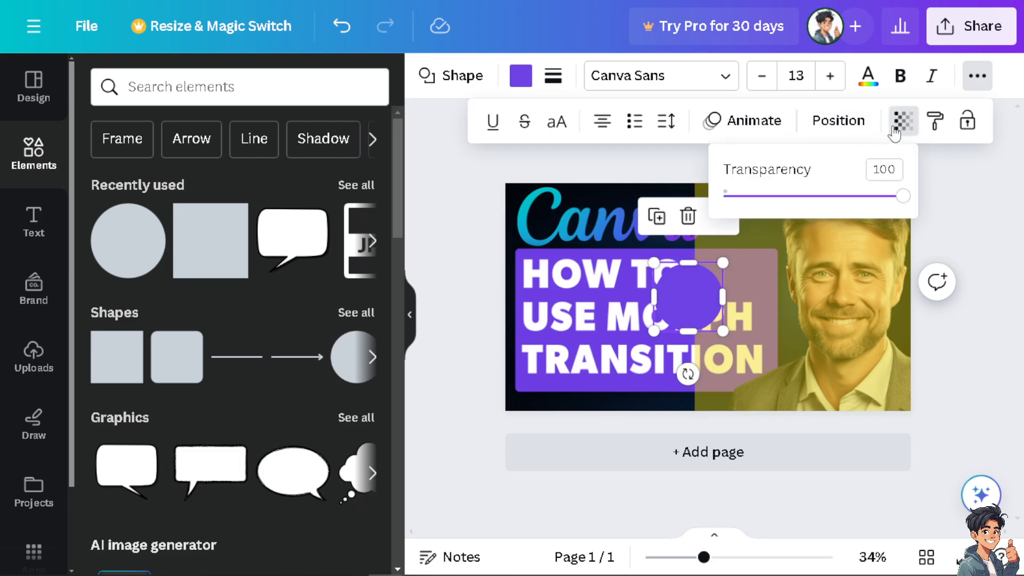
pyautogui.click(521, 75)
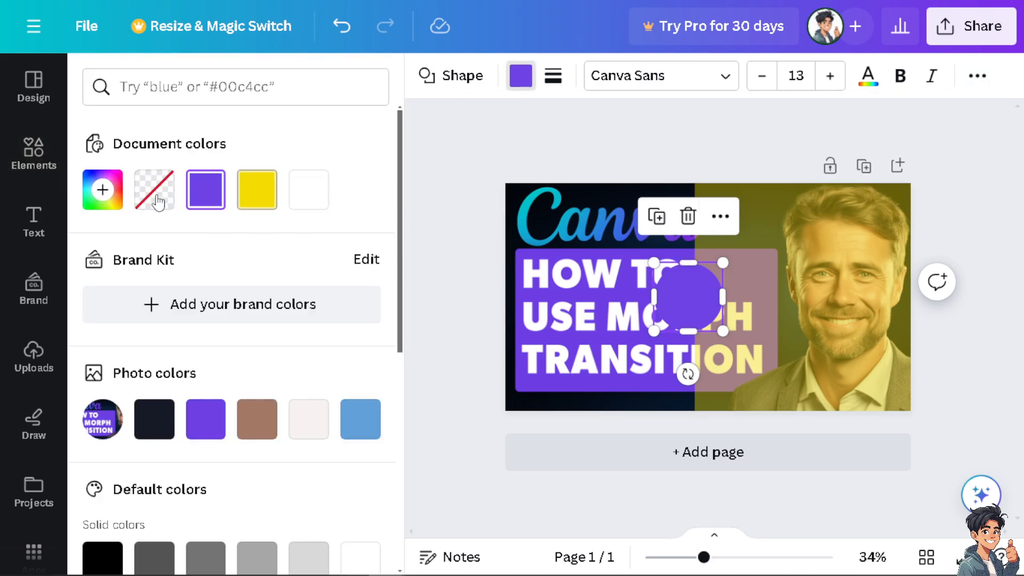
pyautogui.click(102, 212)
pyautogui.moveTo(148, 398); pyautogui.dragTo(198, 395)
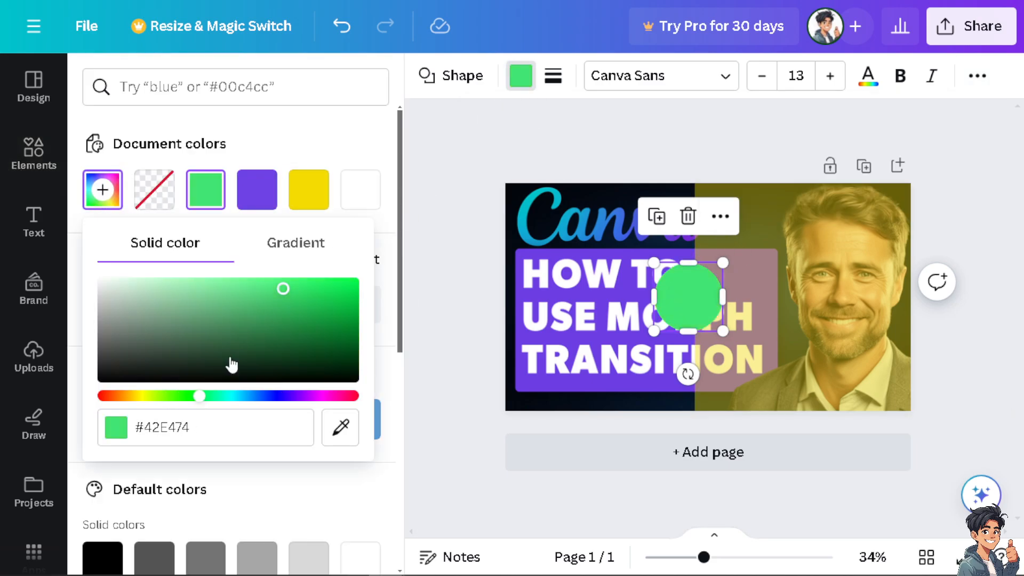
pyautogui.moveTo(228, 361); pyautogui.dragTo(381, 283)
# Make the green circle fully transparent
pyautogui.click(977, 75)
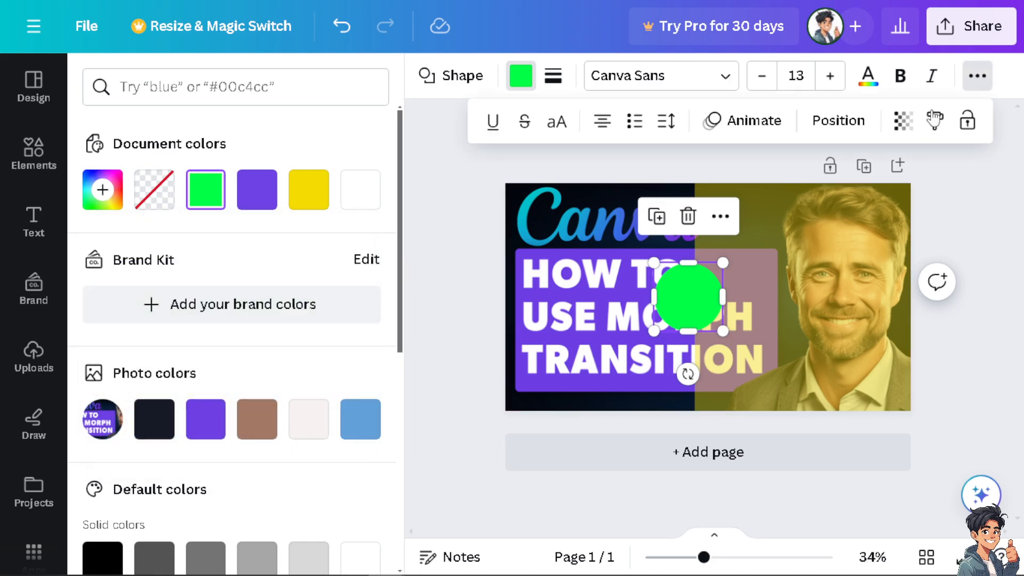
pyautogui.click(900, 125)
pyautogui.moveTo(781, 206); pyautogui.dragTo(685, 215)
pyautogui.click(456, 192)
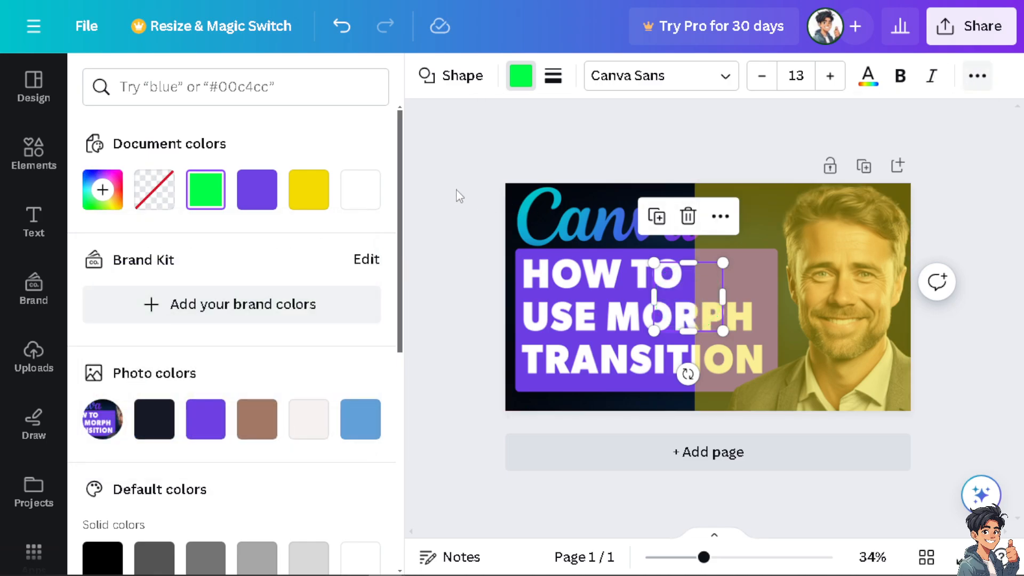
# Group the transparent circle with the yellow rectangle and move the group to the right edge of the page
pyautogui.click(697, 134)
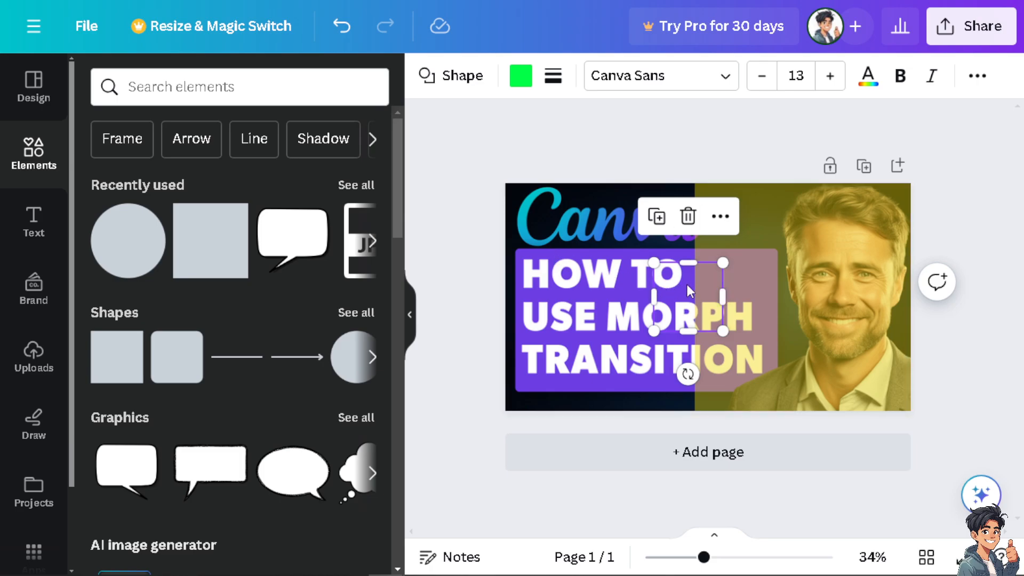
pyautogui.keyDown('shift'); pyautogui.click(786, 226); pyautogui.keyUp('shift')
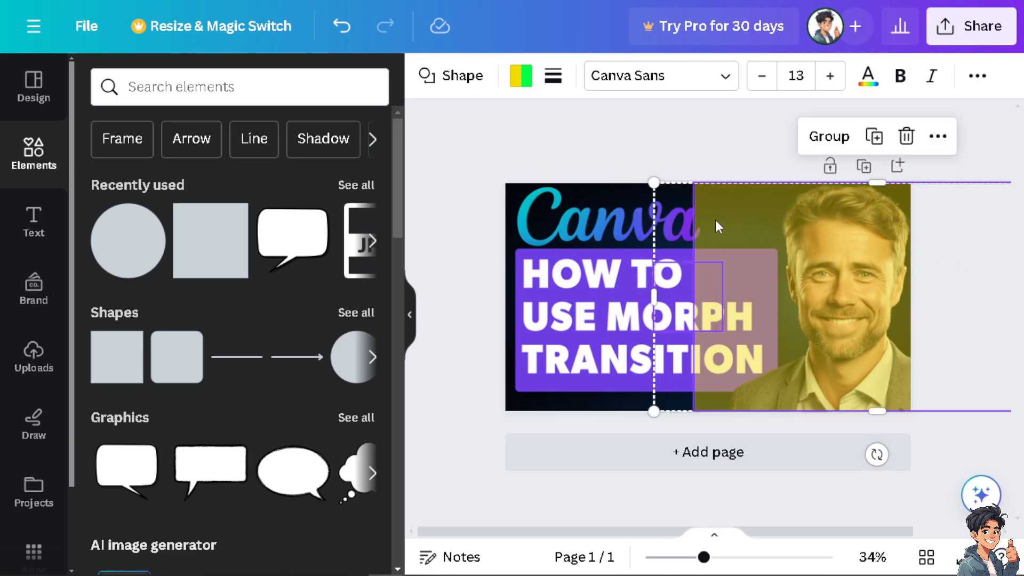
pyautogui.click(689, 200)
pyautogui.click(680, 280)
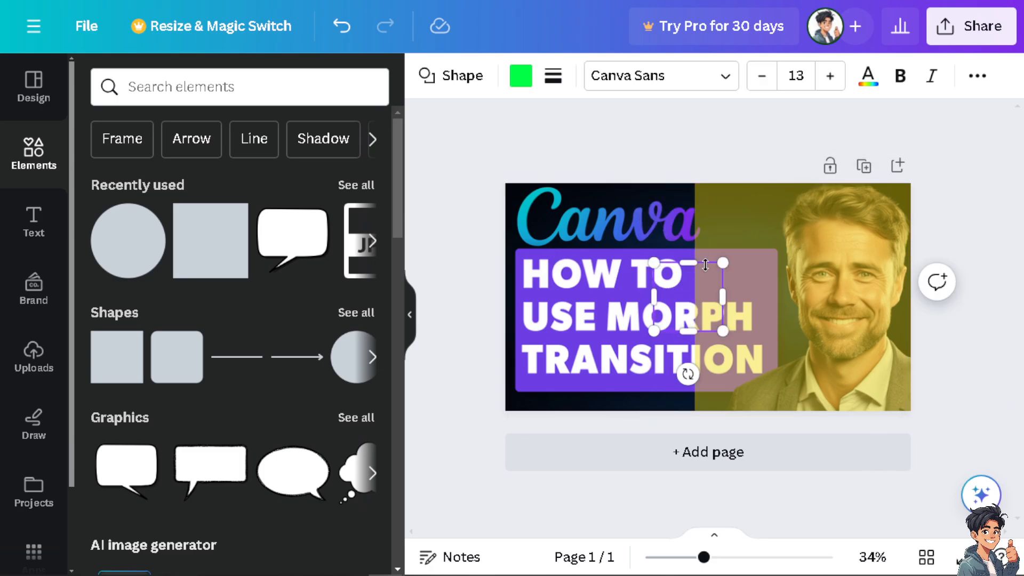
pyautogui.keyDown('shift'); pyautogui.click(746, 220); pyautogui.keyUp('shift')
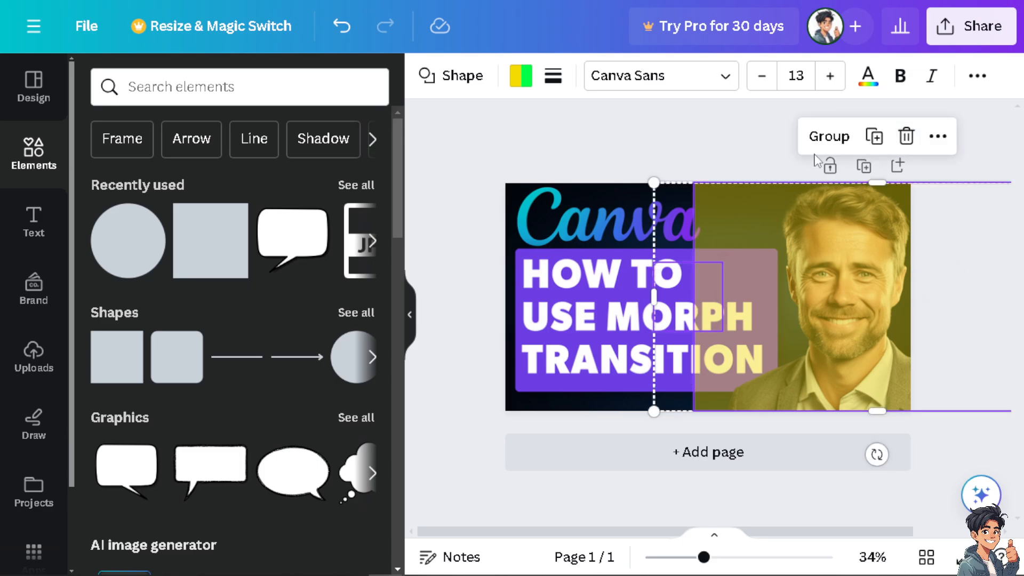
pyautogui.click(824, 141)
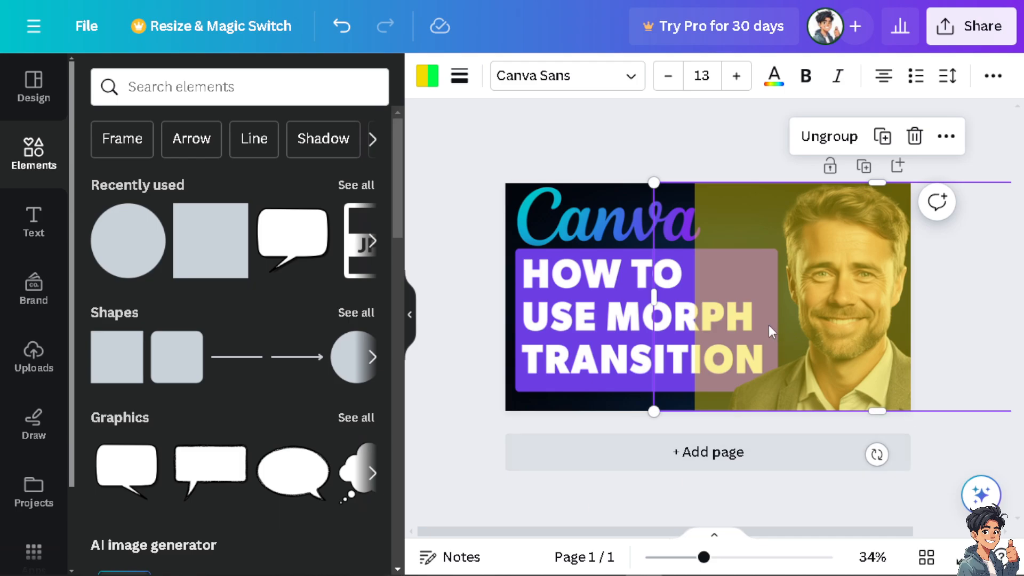
pyautogui.moveTo(732, 310); pyautogui.dragTo(964, 299)
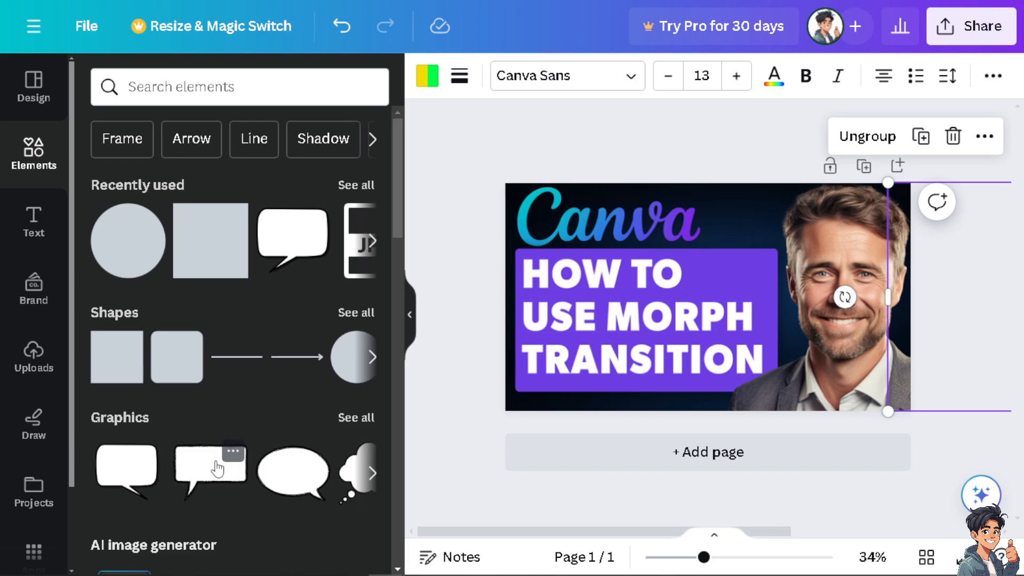
# Add the rough-outlined rectangular speech bubble graphic, align it to the page's upper-left corner and enlarge it to the full page width
pyautogui.click(200, 474)
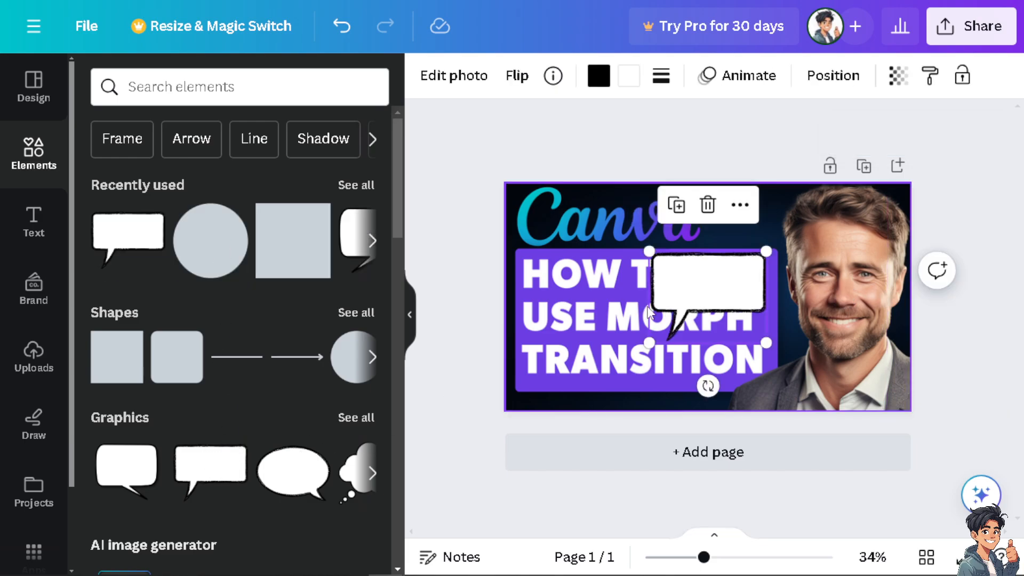
pyautogui.moveTo(648, 312); pyautogui.dragTo(504, 244)
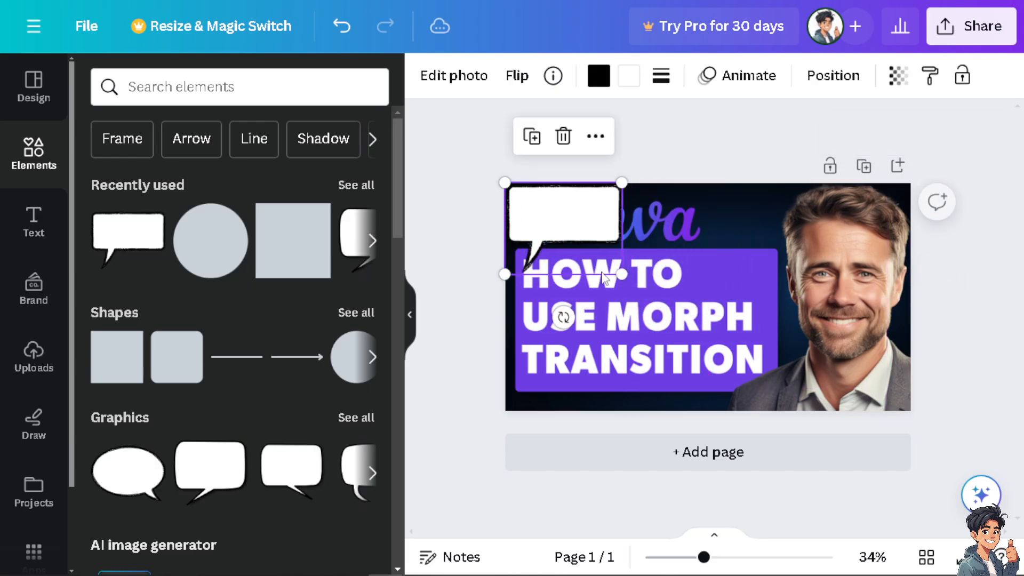
pyautogui.moveTo(622, 274); pyautogui.dragTo(910, 500)
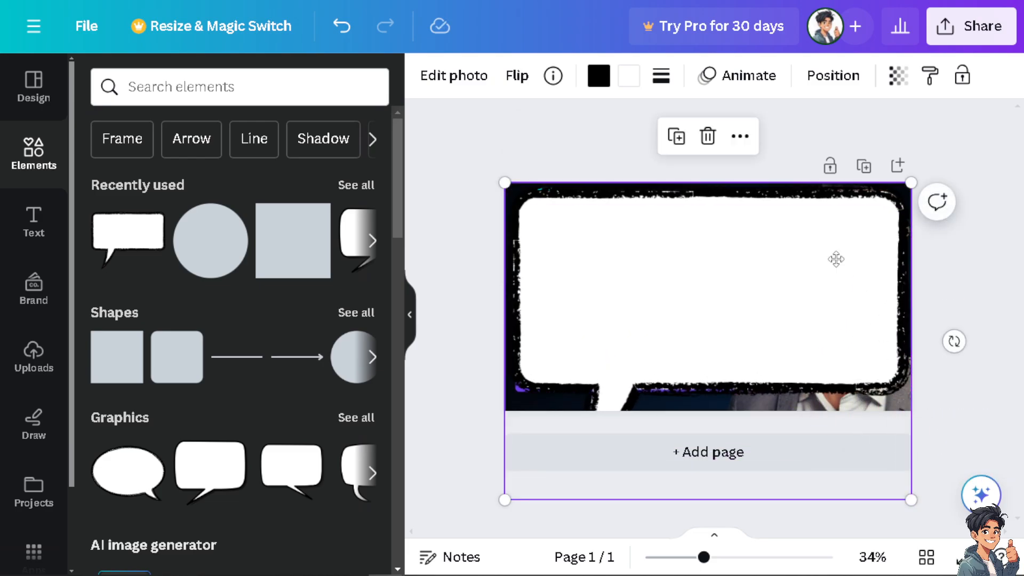
# Shift the speech bubble graphic slightly up past the page's upper edge and open its black colour for editing
pyautogui.moveTo(836, 259)
pyautogui.mouseDown()
pyautogui.moveTo(834, 245)
pyautogui.moveTo(837, 254)
pyautogui.mouseUp()
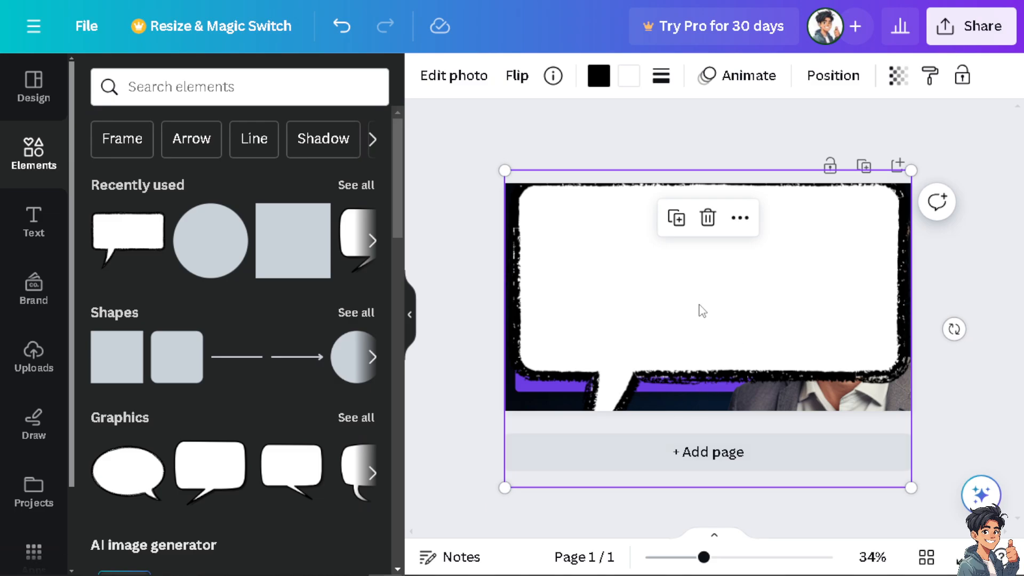
pyautogui.click(598, 75)
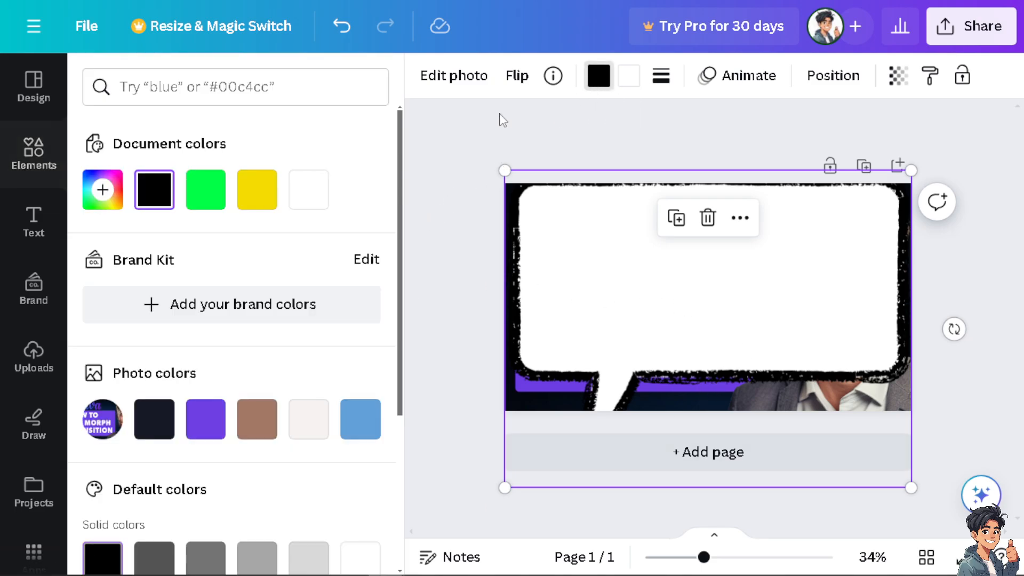
pyautogui.click(154, 190)
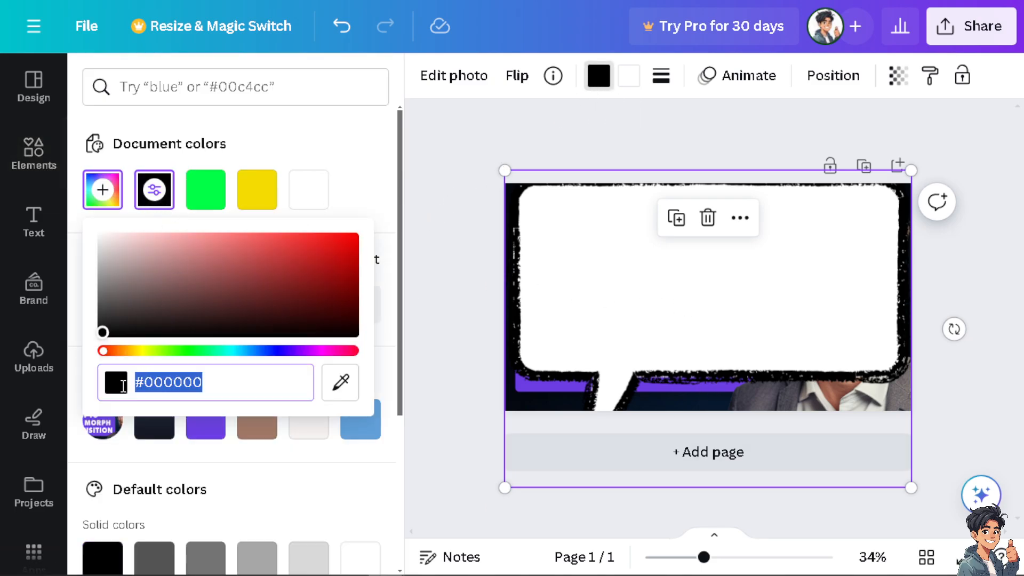
pyautogui.click(609, 269)
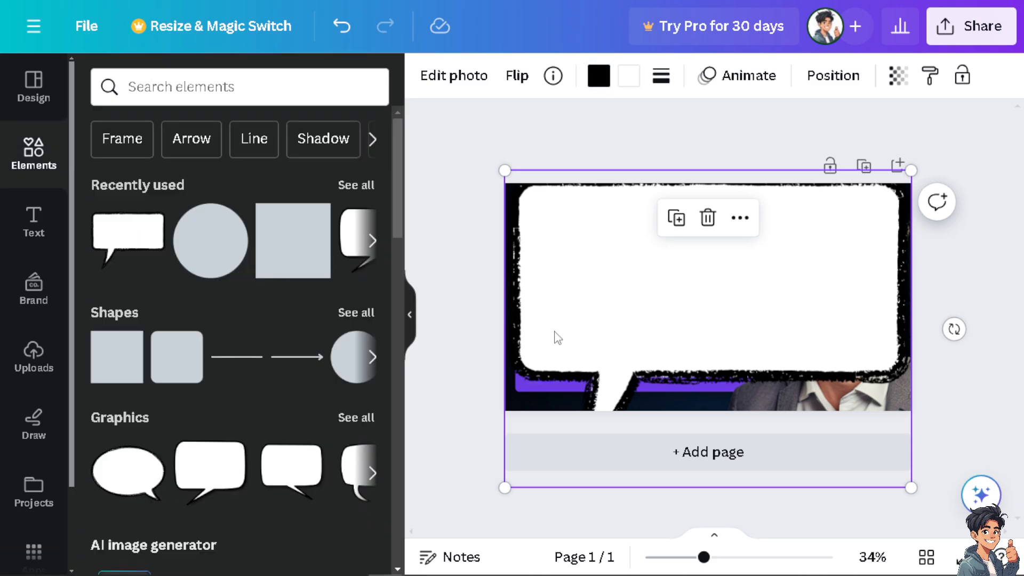
# Enlarge the speech bubble beyond the page's left and right edges and raise it so its tail hangs over the title
pyautogui.click(474, 301)
pyautogui.click(685, 317)
pyautogui.moveTo(503, 487); pyautogui.dragTo(459, 523)
pyautogui.moveTo(686, 277); pyautogui.dragTo(699, 133)
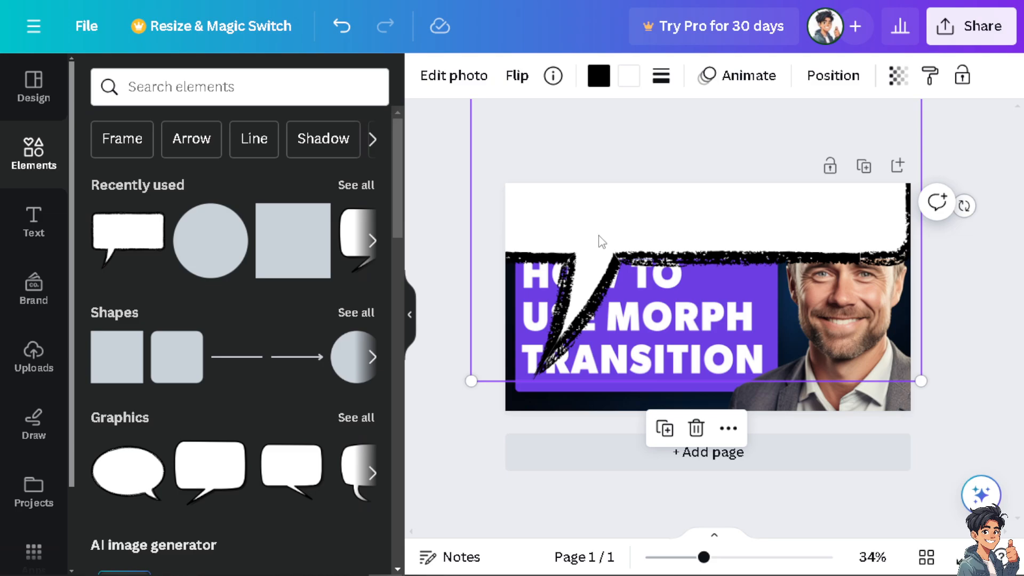
# Duplicate the speech bubble, place the copy over the page's lower-right area and flip it vertically
pyautogui.moveTo(598, 235); pyautogui.dragTo(621, 246)
pyautogui.moveTo(664, 284); pyautogui.dragTo(828, 369)
pyautogui.click(517, 75)
pyautogui.click(570, 162)
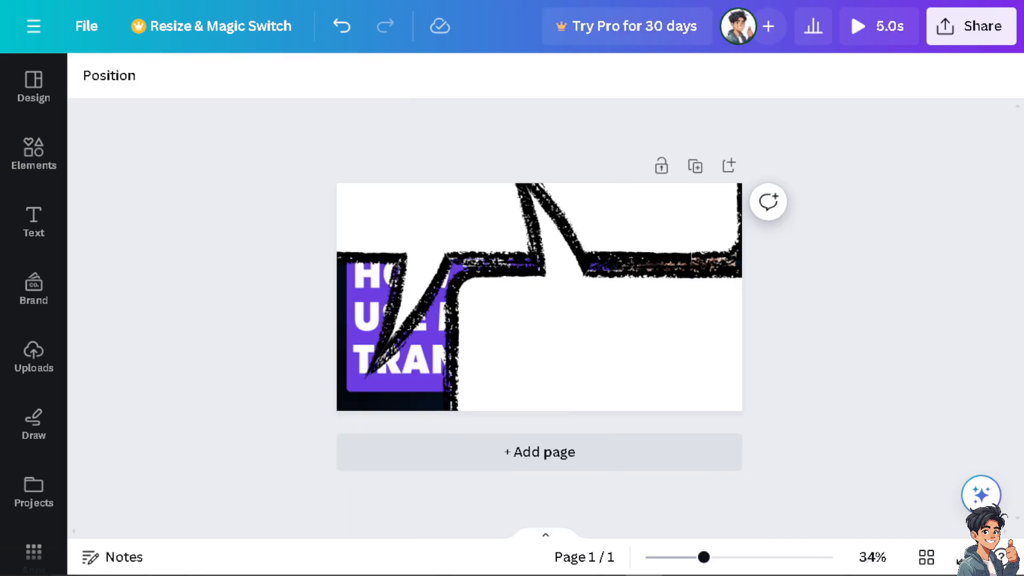
# Play the full-screen preview of the 5-second design and close it
pyautogui.click(869, 34)
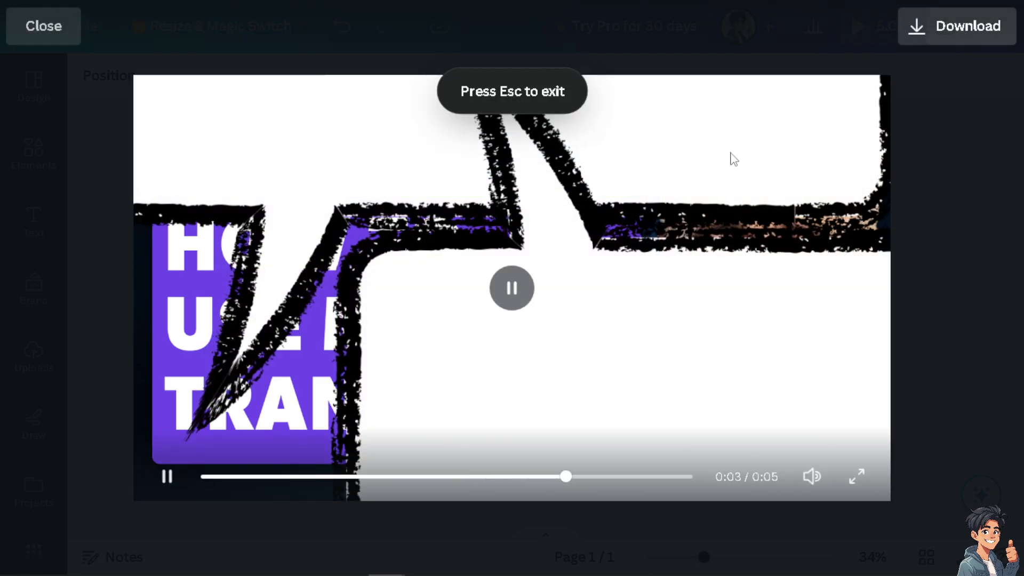
pyautogui.click(98, 287)
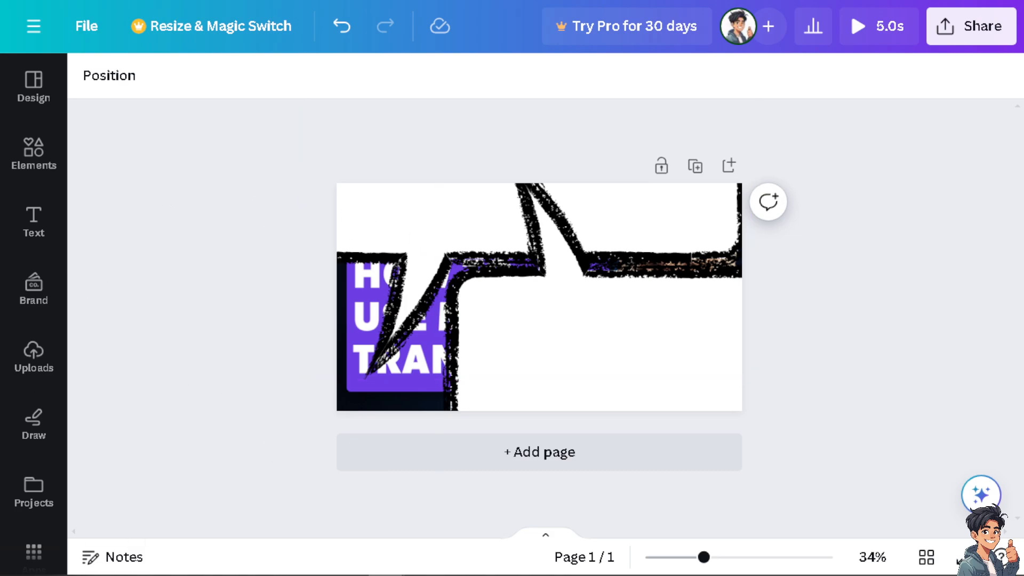
# Return to the Canva home page and create a blank 1920 × 1080 px Video design
pyautogui.click(39, 28)
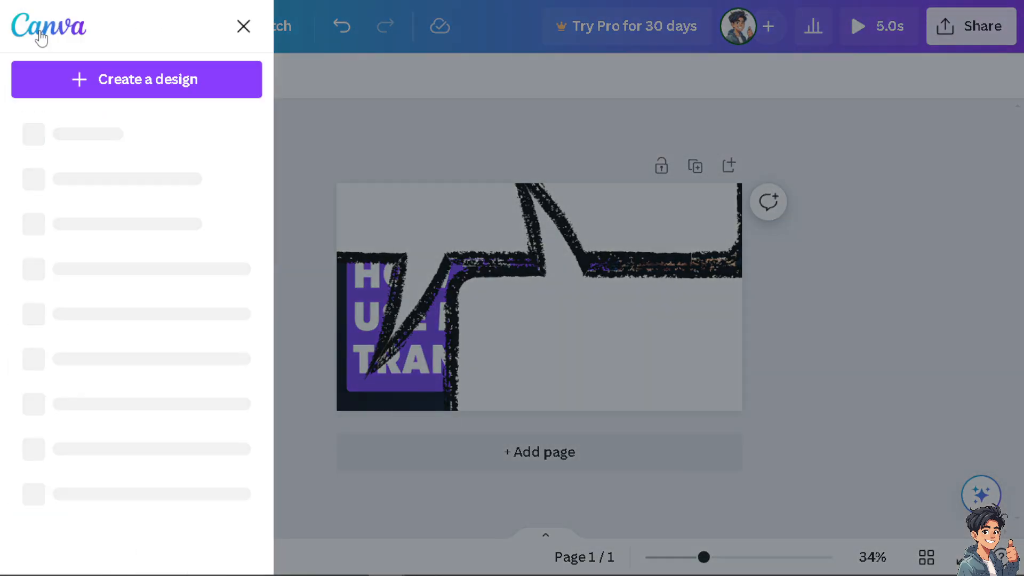
pyautogui.click(42, 25)
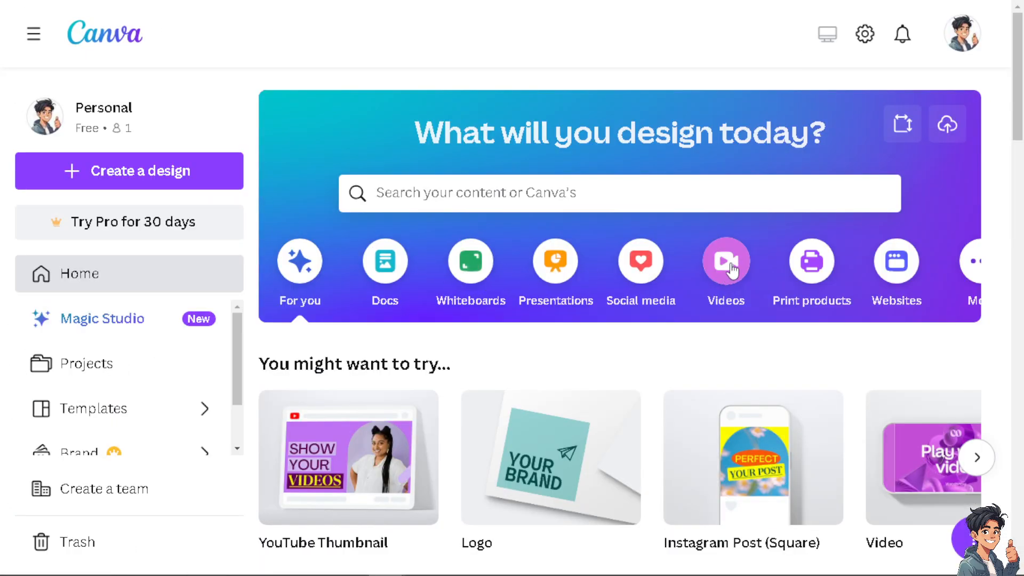
pyautogui.click(725, 264)
pyautogui.scroll(-2, 359, 373)
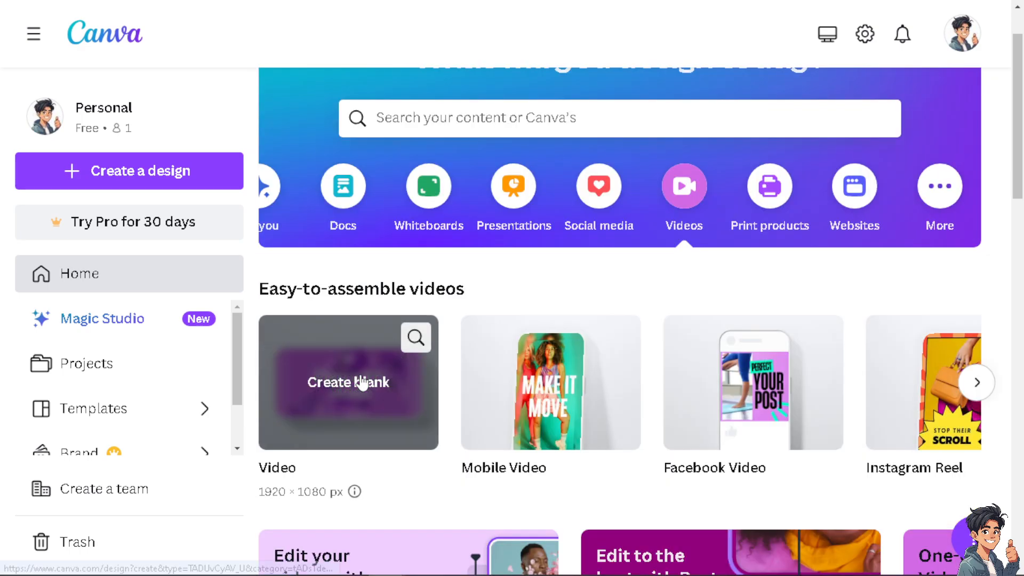
pyautogui.click(355, 381)
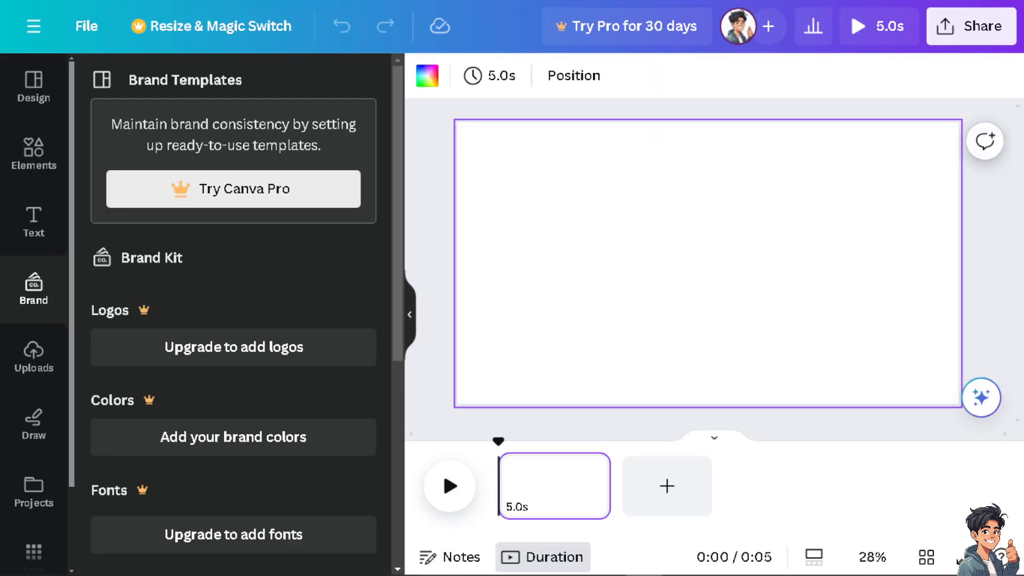
# Add the uploaded "How to use morph transition" thumbnail and enlarge it to fill the whole page
pyautogui.click(34, 355)
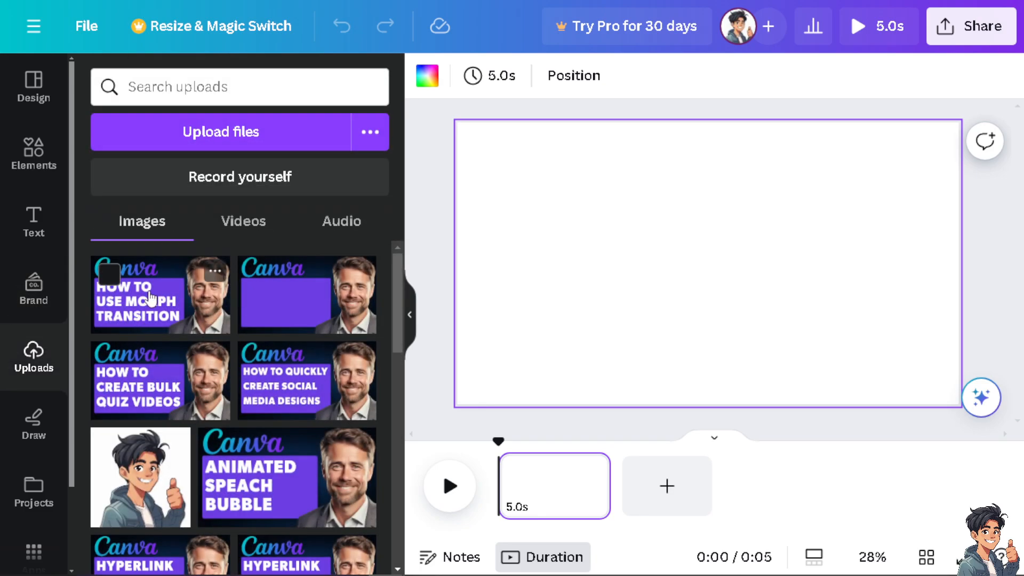
pyautogui.click(146, 301)
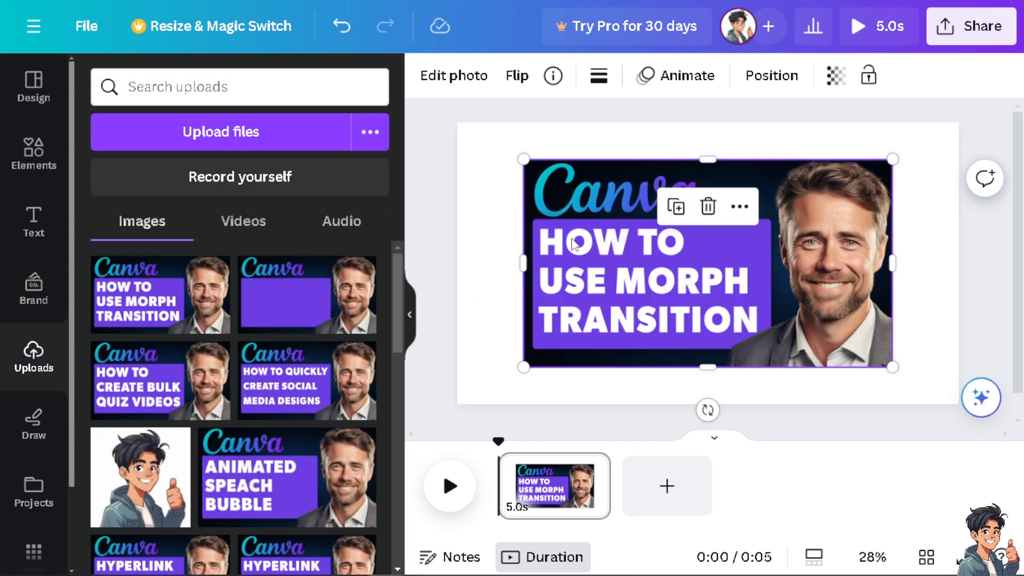
pyautogui.click(411, 326)
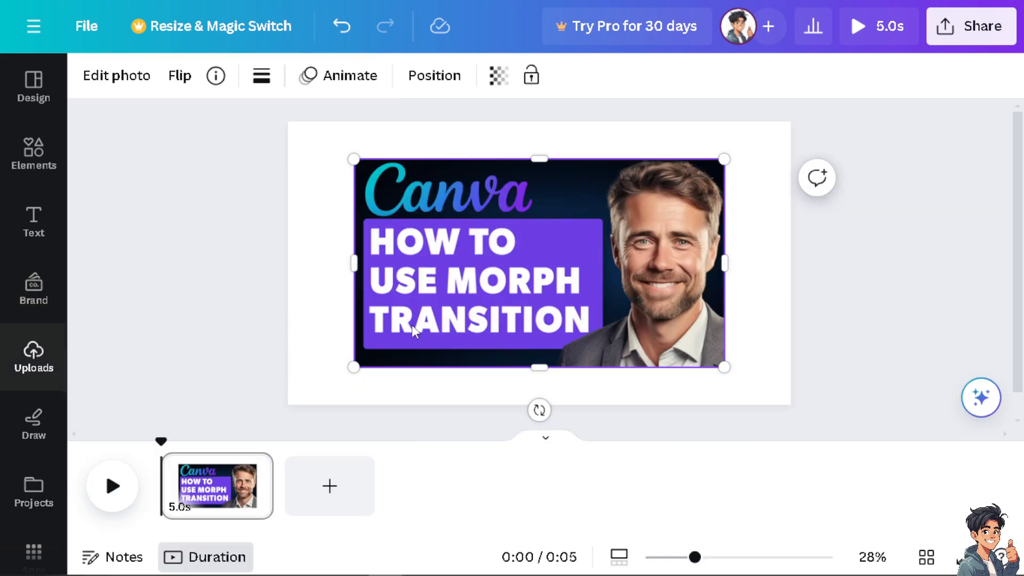
pyautogui.moveTo(355, 159); pyautogui.dragTo(288, 122)
pyautogui.moveTo(723, 369); pyautogui.dragTo(791, 404)
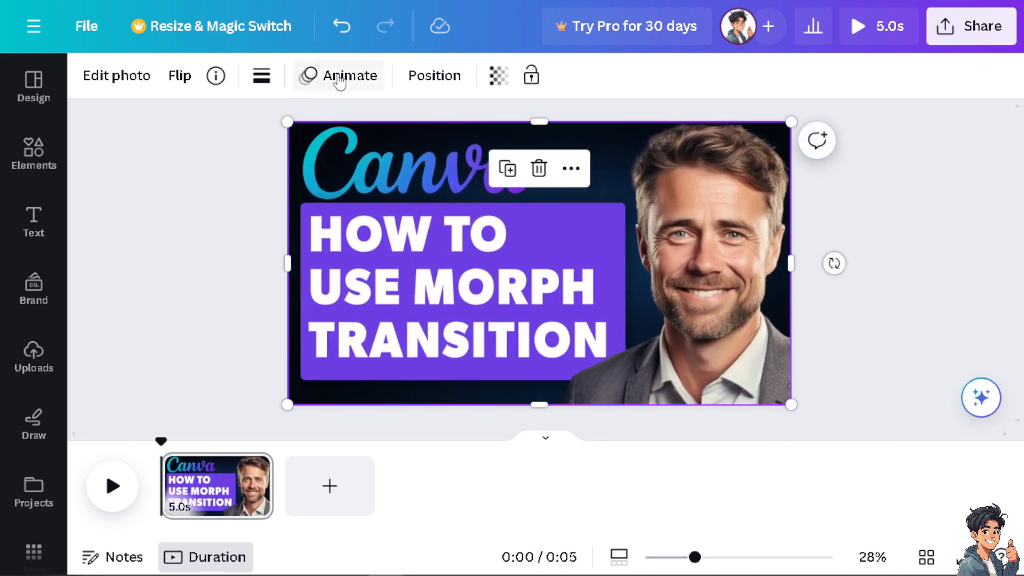
# Add a square beside the Canva logo and recolor it yellow (#EFCD1B) using a custom solid color
pyautogui.click(31, 152)
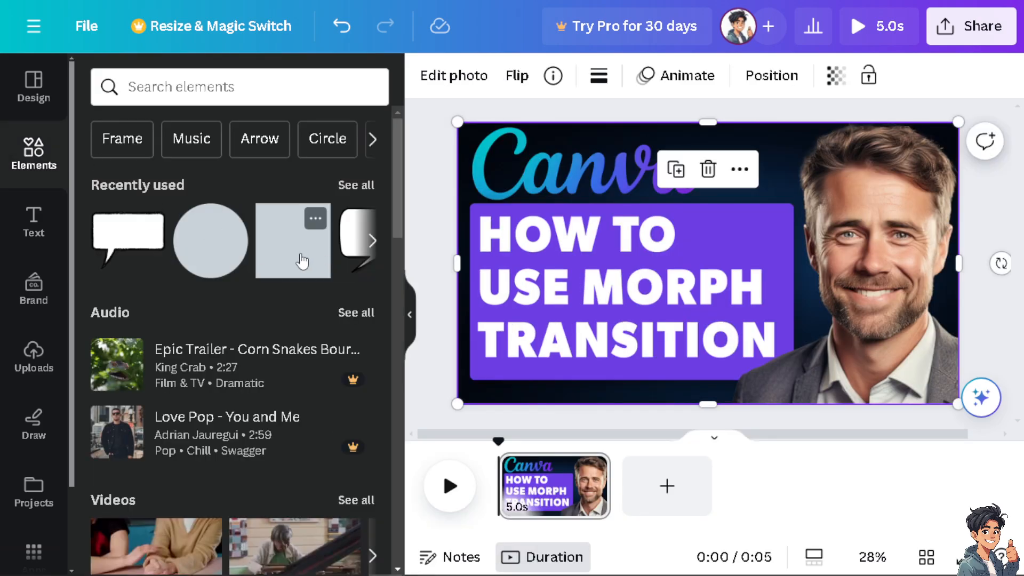
pyautogui.click(302, 260)
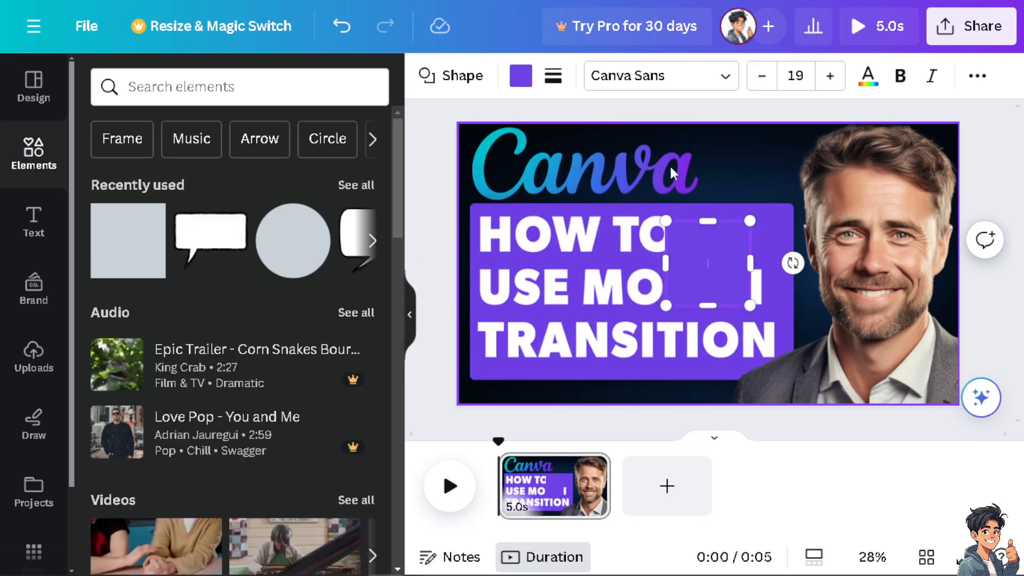
pyautogui.moveTo(702, 251); pyautogui.dragTo(737, 162)
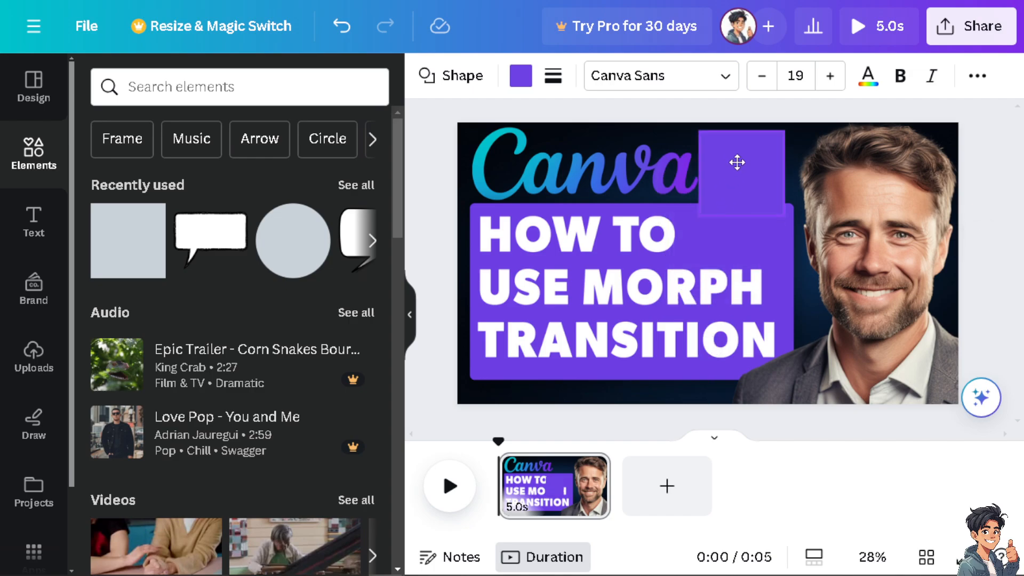
pyautogui.click(520, 75)
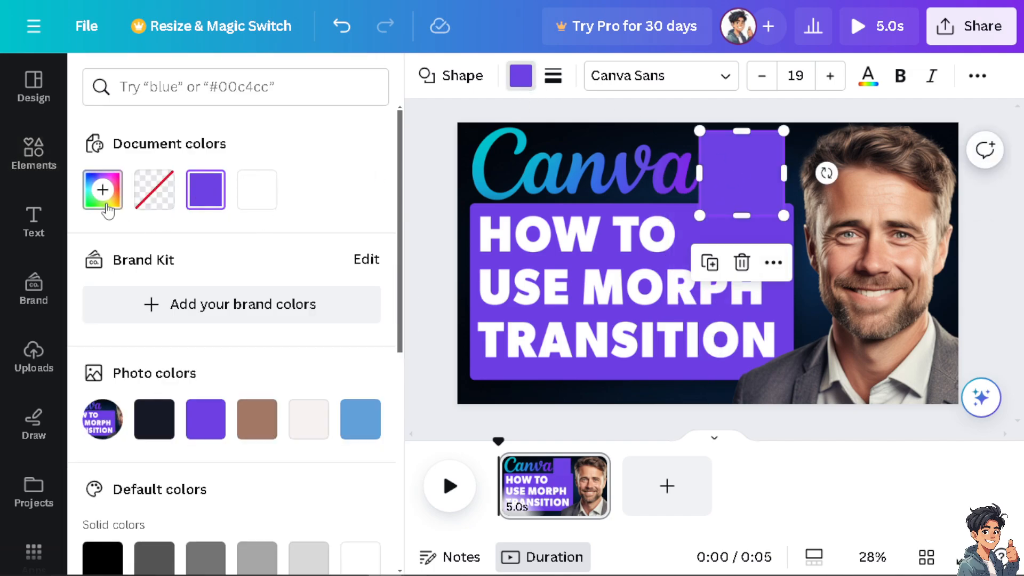
pyautogui.click(105, 205)
pyautogui.click(139, 396)
pyautogui.moveTo(214, 294); pyautogui.dragTo(329, 284)
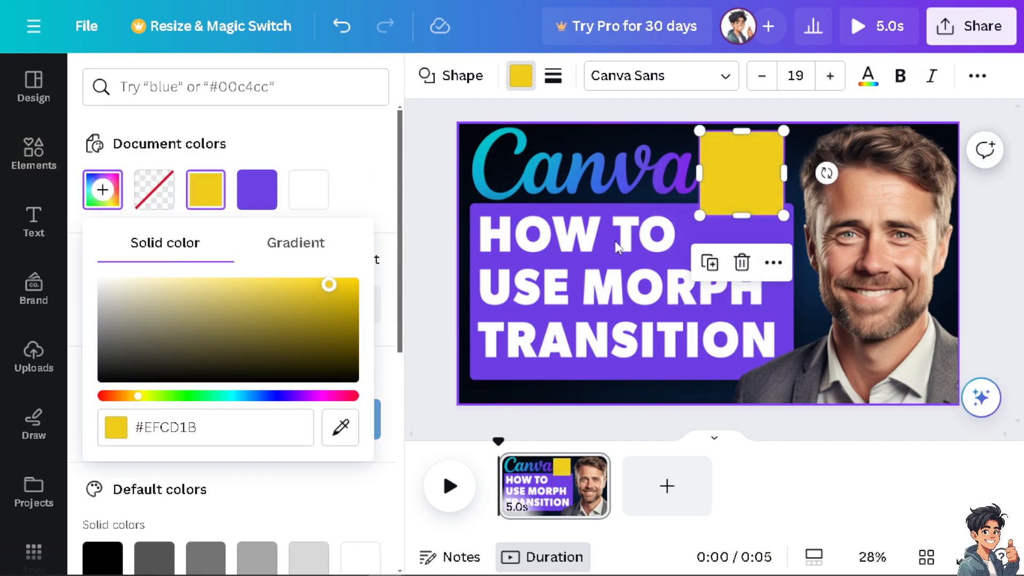
# Stretch the yellow square on all sides until it covers the entire page
pyautogui.moveTo(741, 215); pyautogui.dragTo(741, 405)
pyautogui.moveTo(699, 266); pyautogui.dragTo(453, 268)
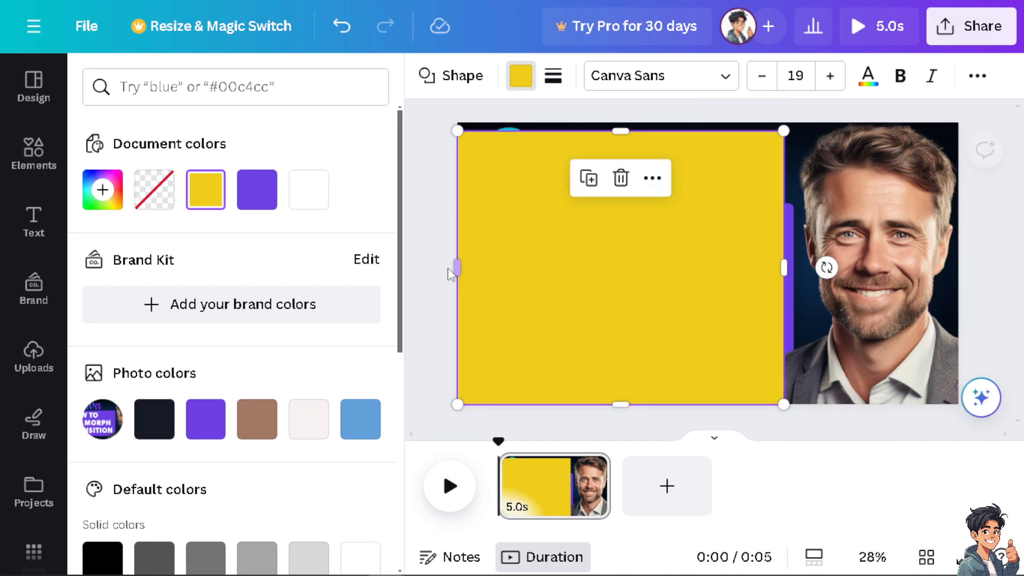
pyautogui.moveTo(784, 266); pyautogui.dragTo(958, 267)
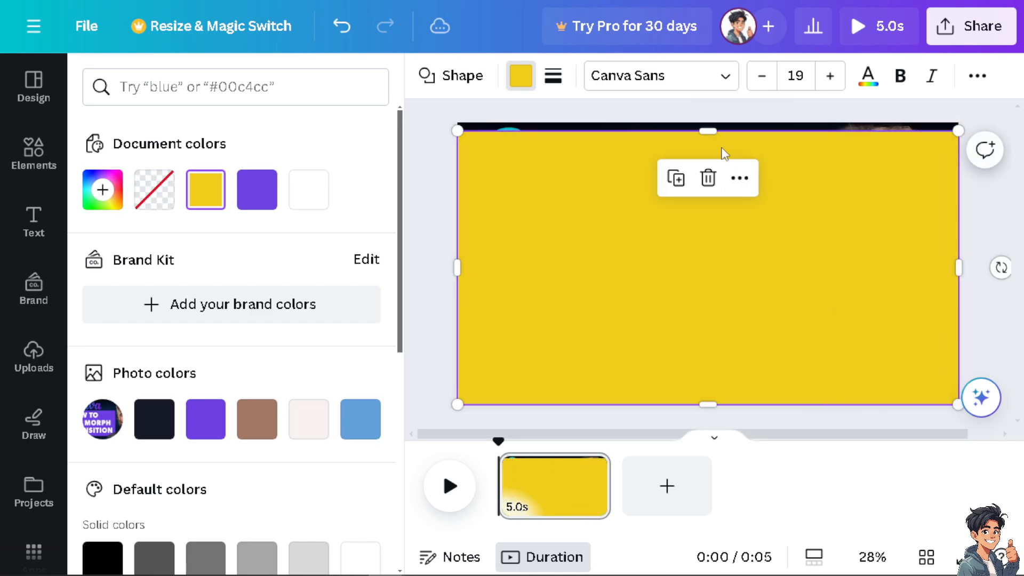
pyautogui.moveTo(706, 135); pyautogui.dragTo(708, 122)
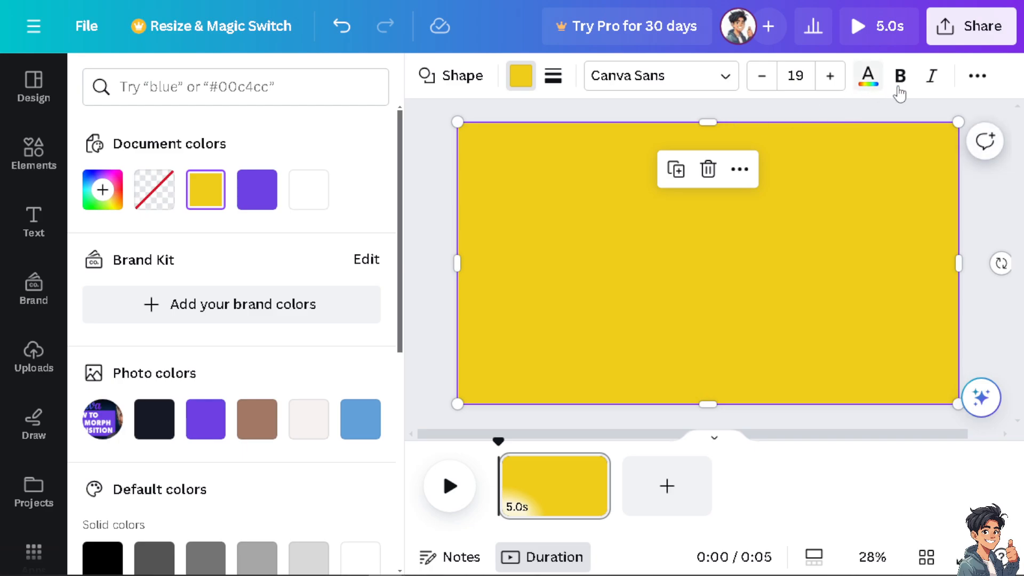
# Make the yellow rectangle semi-transparent and move it sideways so it covers only the right half of the page
pyautogui.click(976, 76)
pyautogui.click(903, 125)
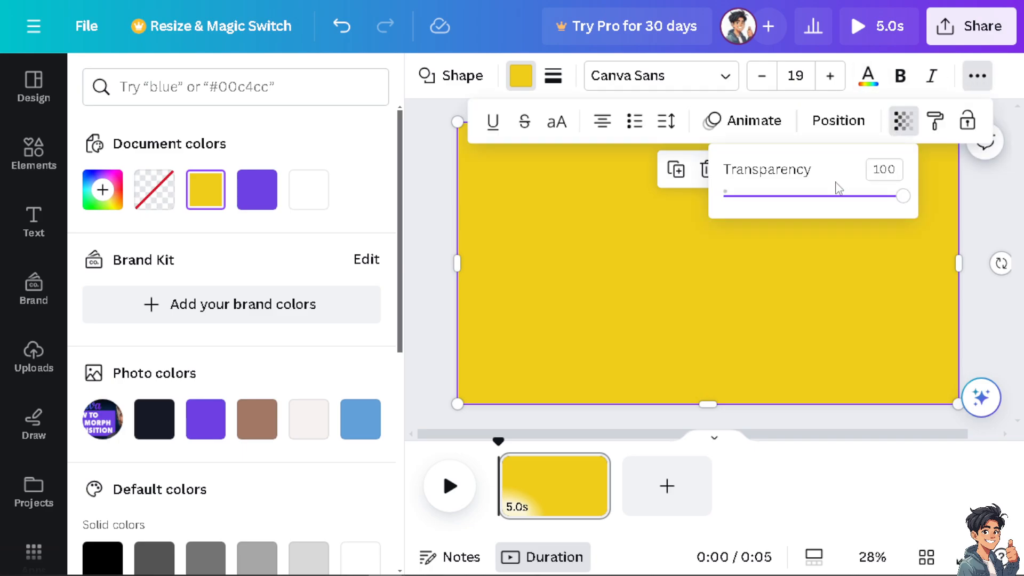
pyautogui.click(838, 199)
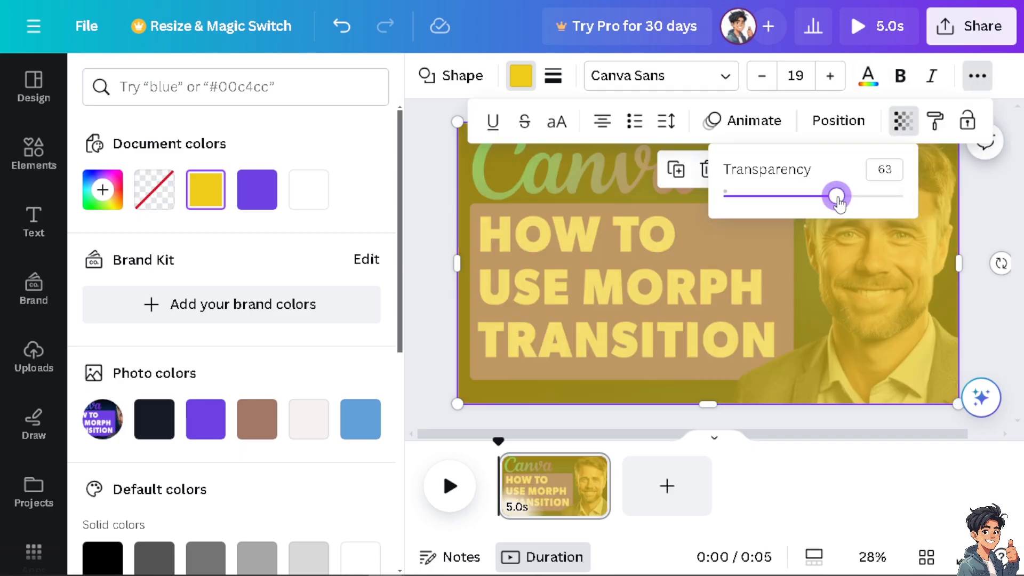
pyautogui.moveTo(838, 202); pyautogui.dragTo(815, 205)
pyautogui.click(429, 209)
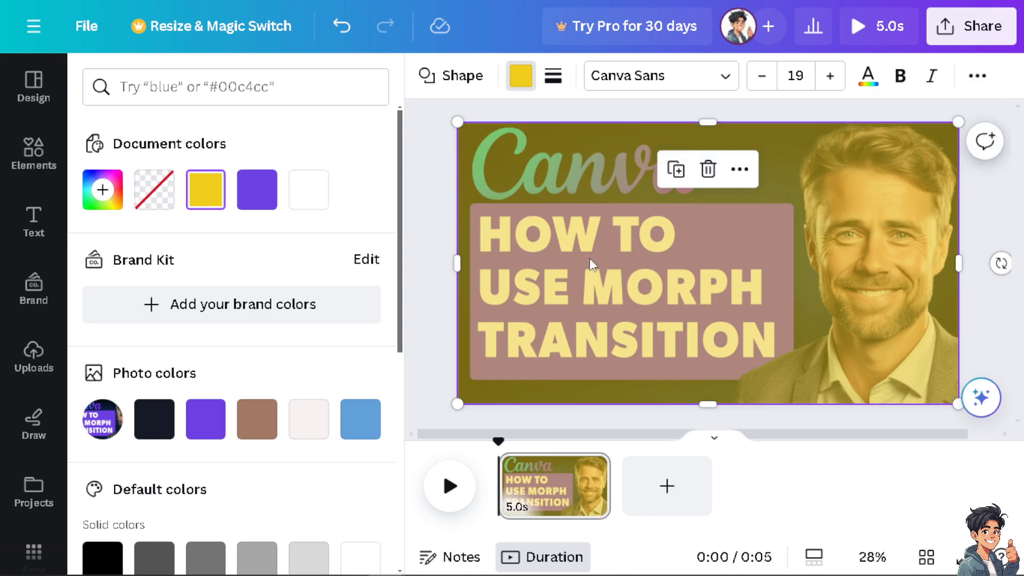
pyautogui.moveTo(587, 257); pyautogui.dragTo(831, 257)
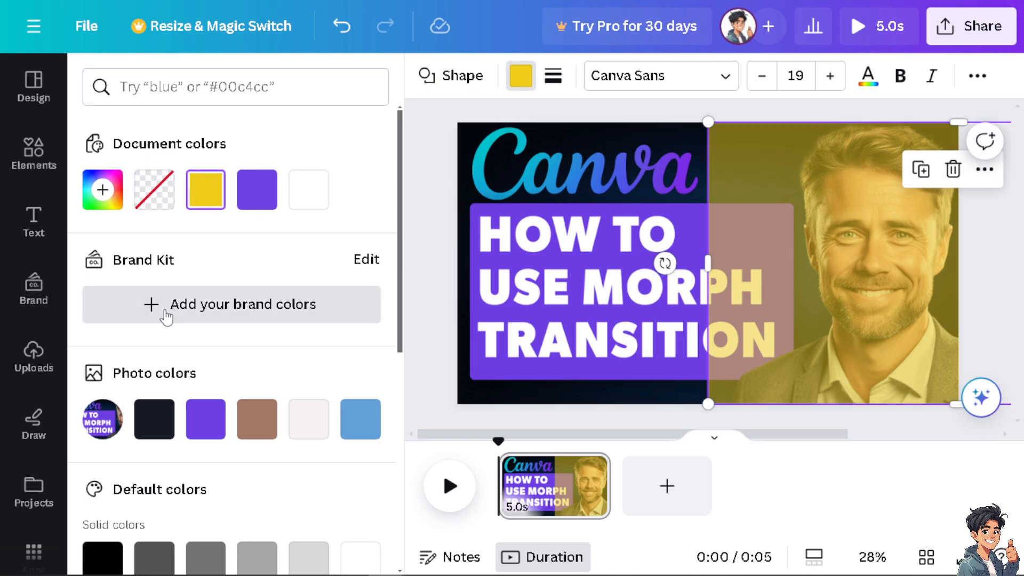
# Add a circle at the page's center and recolor it light green (#D6F6B3) using a custom solid color
pyautogui.click(30, 155)
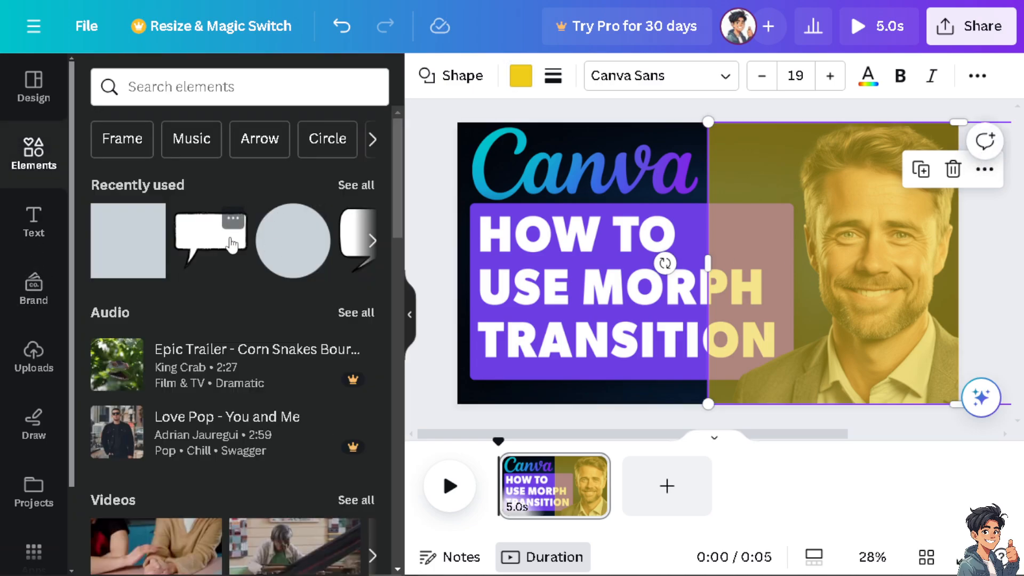
pyautogui.click(304, 261)
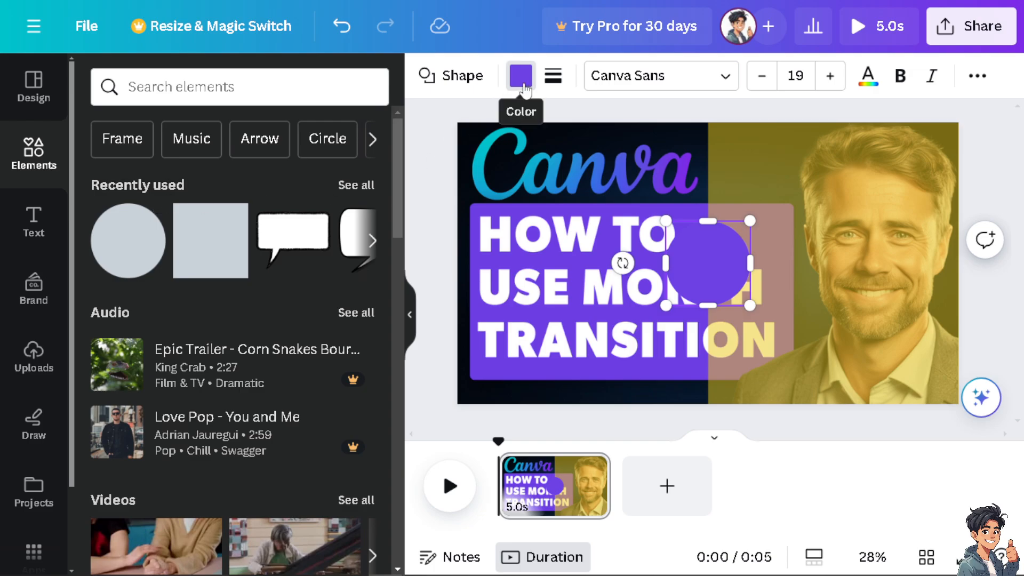
pyautogui.click(687, 255)
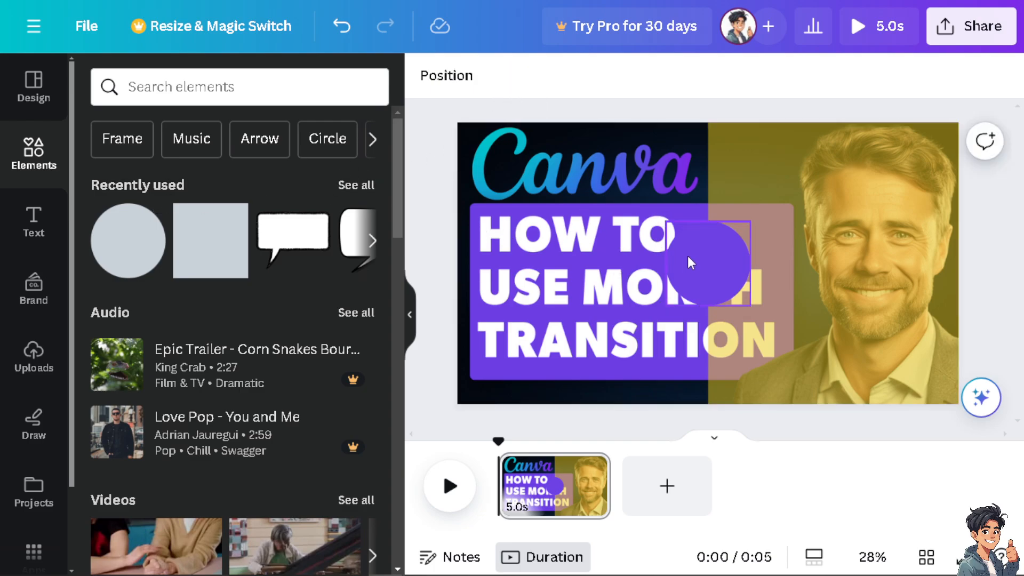
pyautogui.click(520, 77)
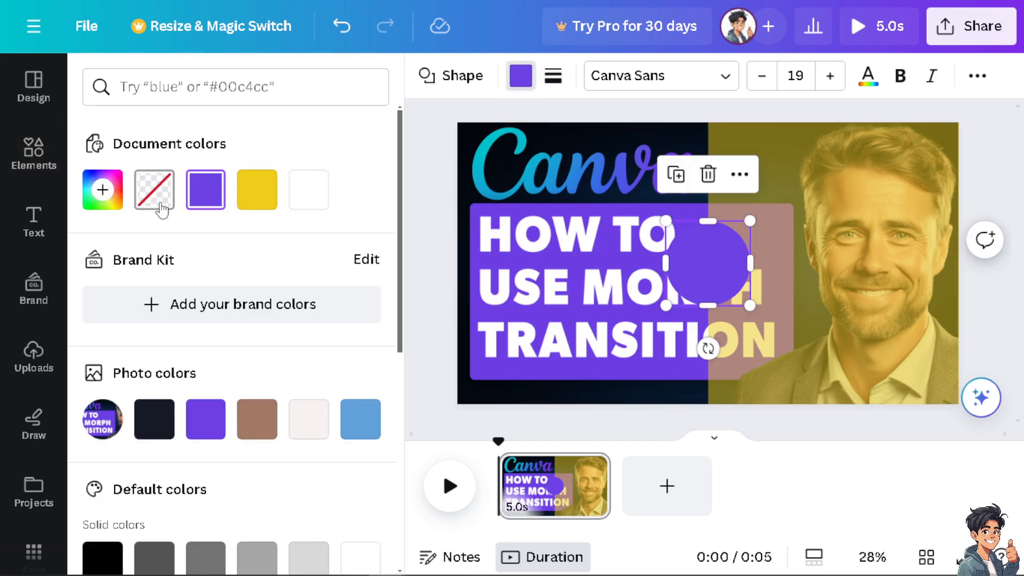
pyautogui.click(102, 191)
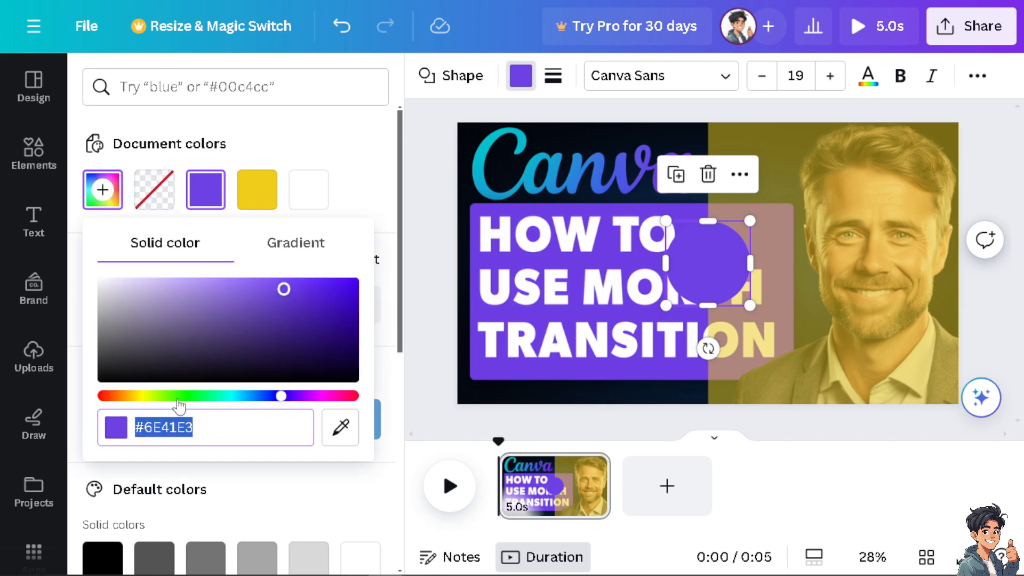
pyautogui.click(166, 396)
pyautogui.click(168, 282)
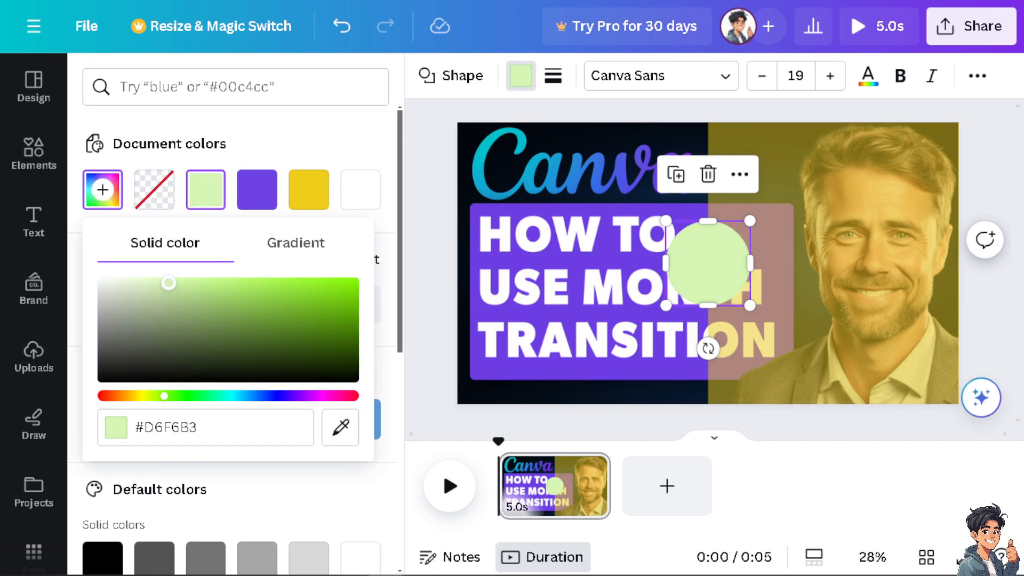
# Group the light green circle with the yellow rectangle and move the group sideways so the yellow covers only the page's right edge
pyautogui.click(442, 204)
pyautogui.keyDown('shift'); pyautogui.click(789, 152); pyautogui.keyUp('shift')
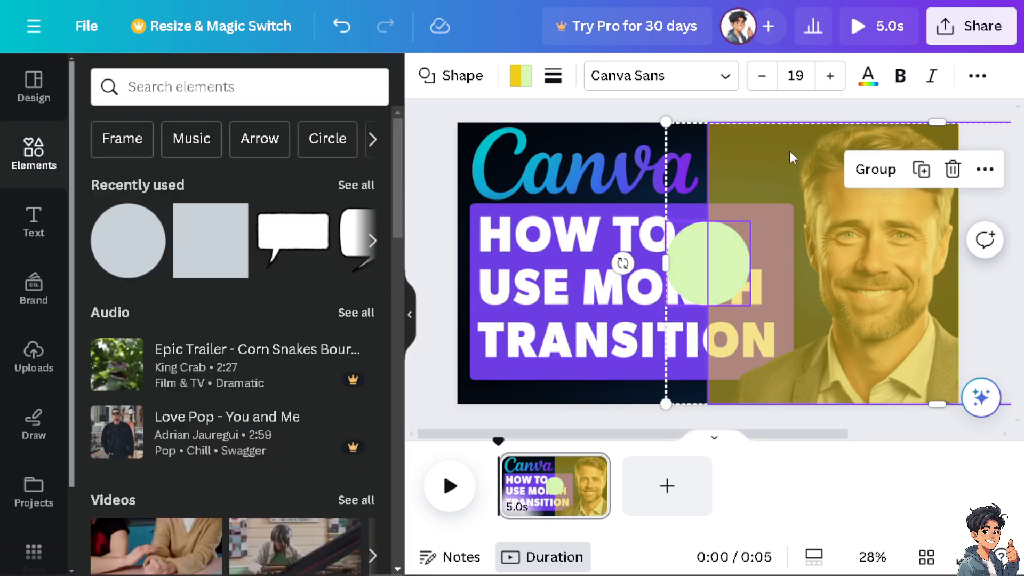
pyautogui.click(875, 169)
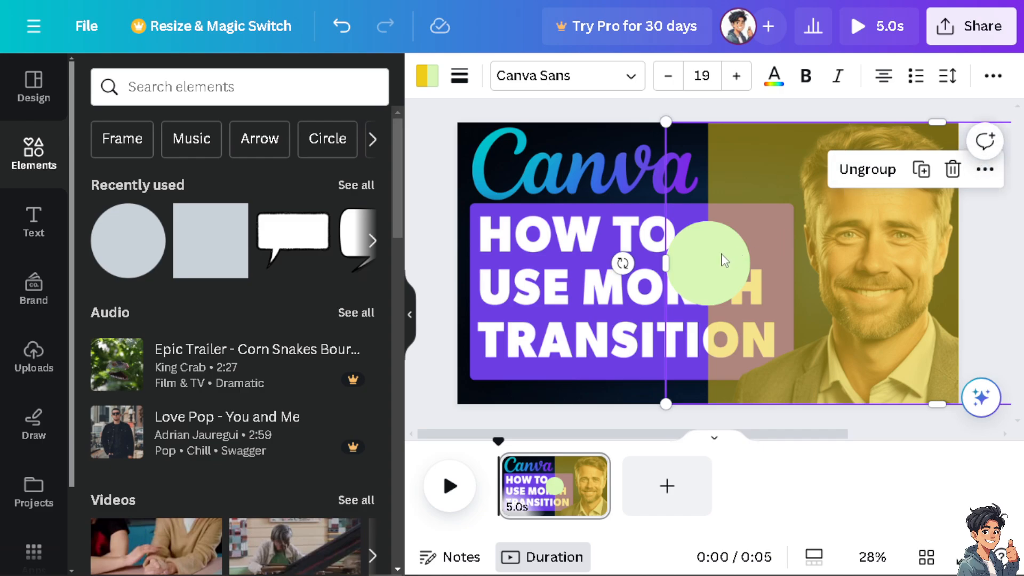
pyautogui.moveTo(724, 261); pyautogui.dragTo(900, 256)
# Add a square to the page and recolor it black
pyautogui.click(211, 240)
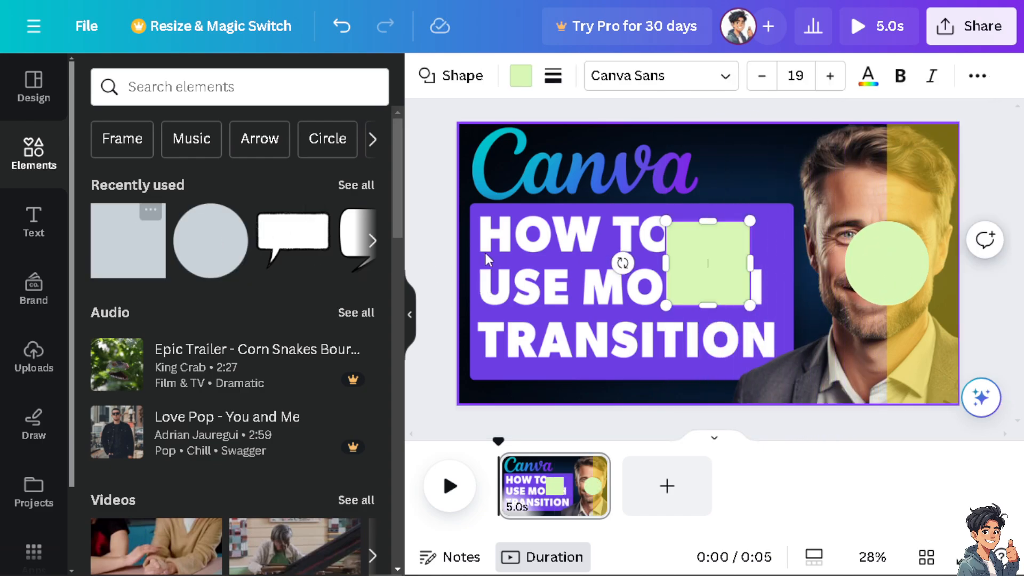
pyautogui.click(409, 313)
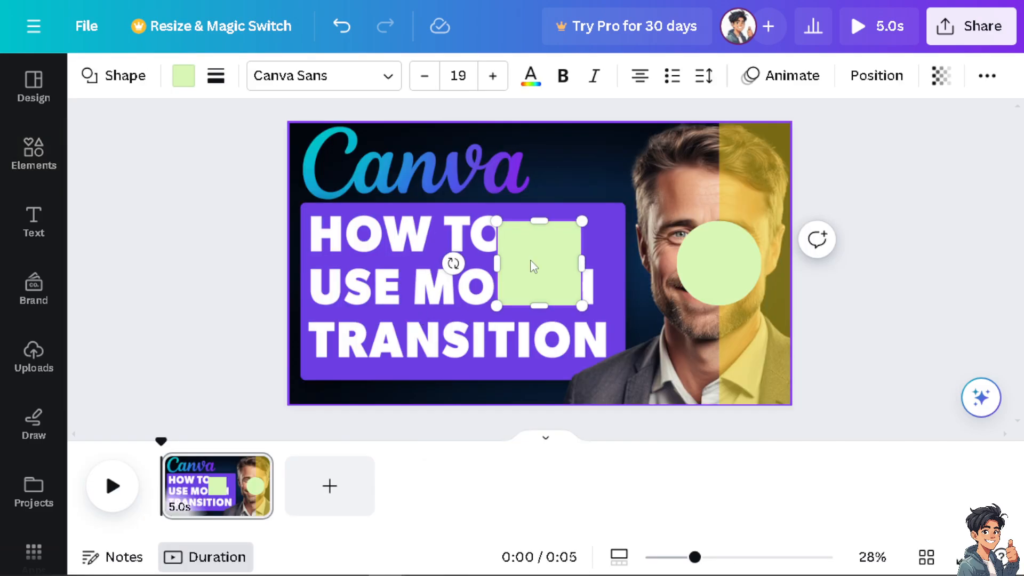
pyautogui.click(182, 75)
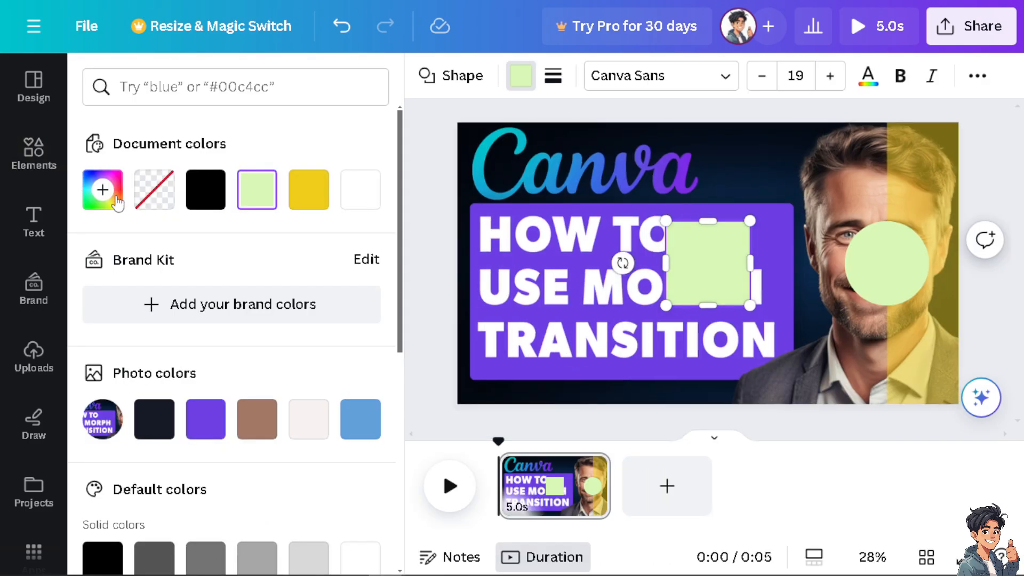
pyautogui.click(205, 189)
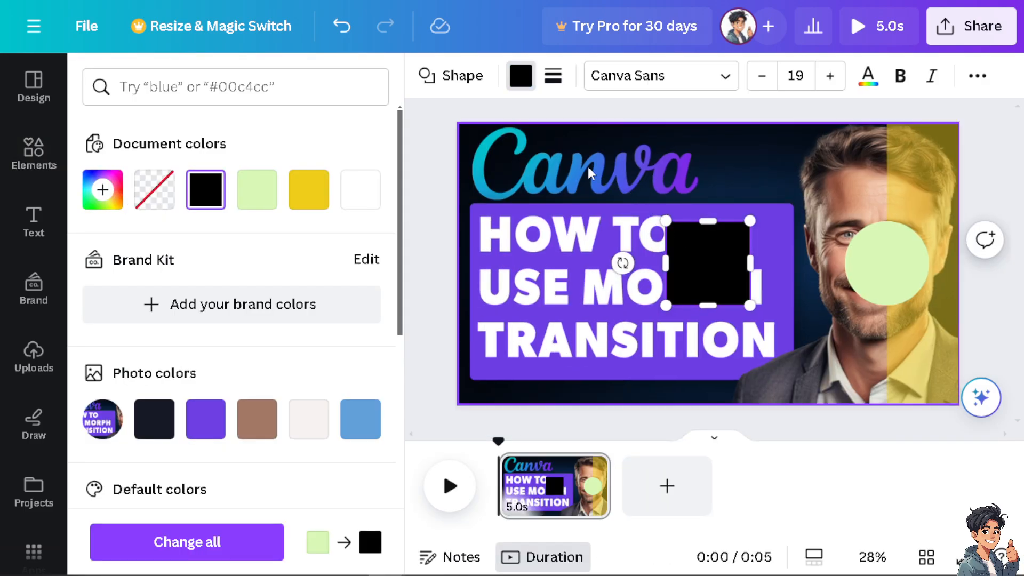
# Stretch the black square across the upper half of the page and cover the lower half with a second black rectangle
pyautogui.moveTo(693, 237); pyautogui.dragTo(485, 125)
pyautogui.moveTo(545, 154); pyautogui.dragTo(589, 152)
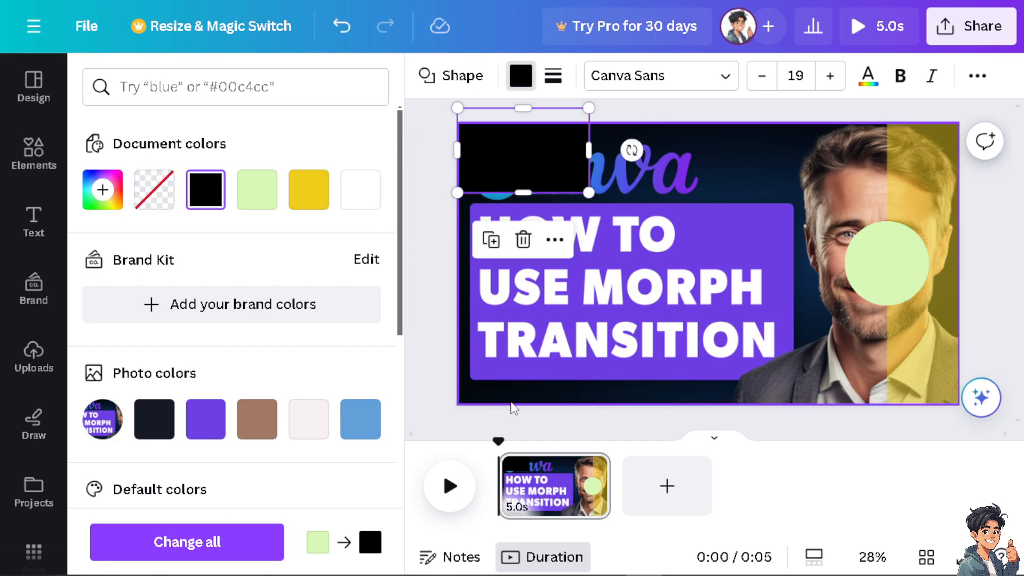
pyautogui.moveTo(591, 154); pyautogui.dragTo(975, 186)
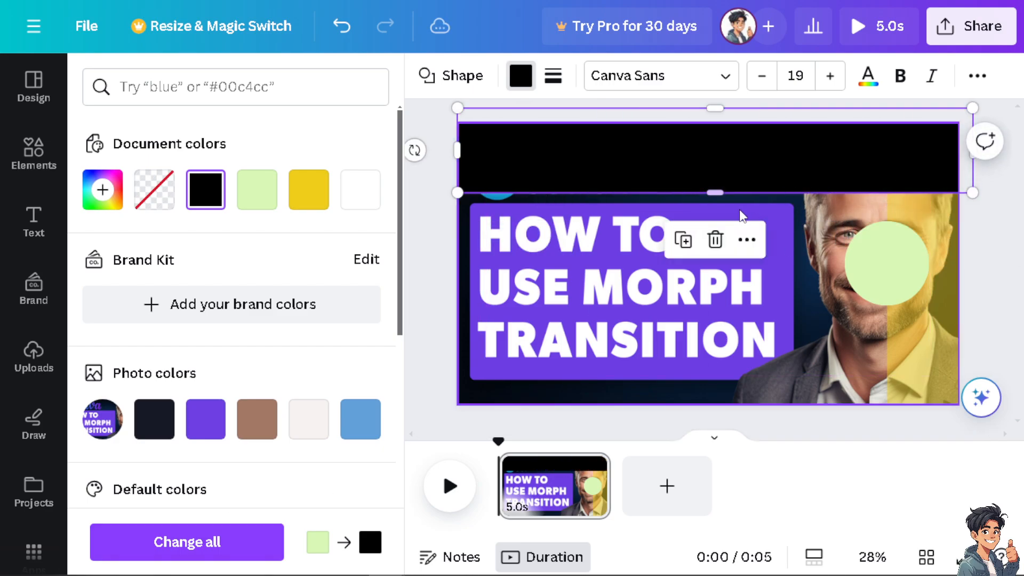
pyautogui.moveTo(708, 193); pyautogui.dragTo(695, 357)
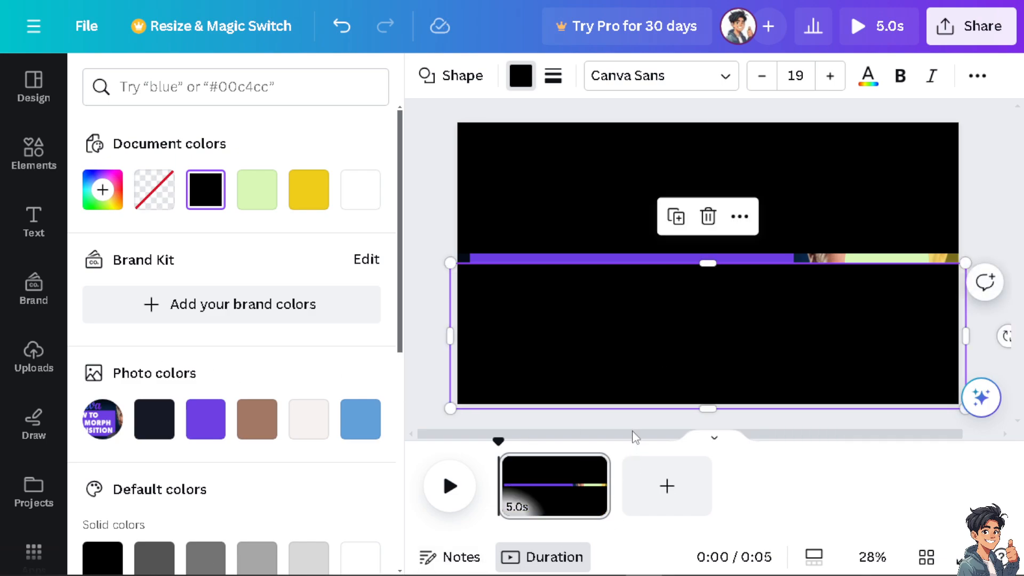
# Apply the Pan animation to both black rectangles and shift the upper one to close the gap between them
pyautogui.click(558, 150)
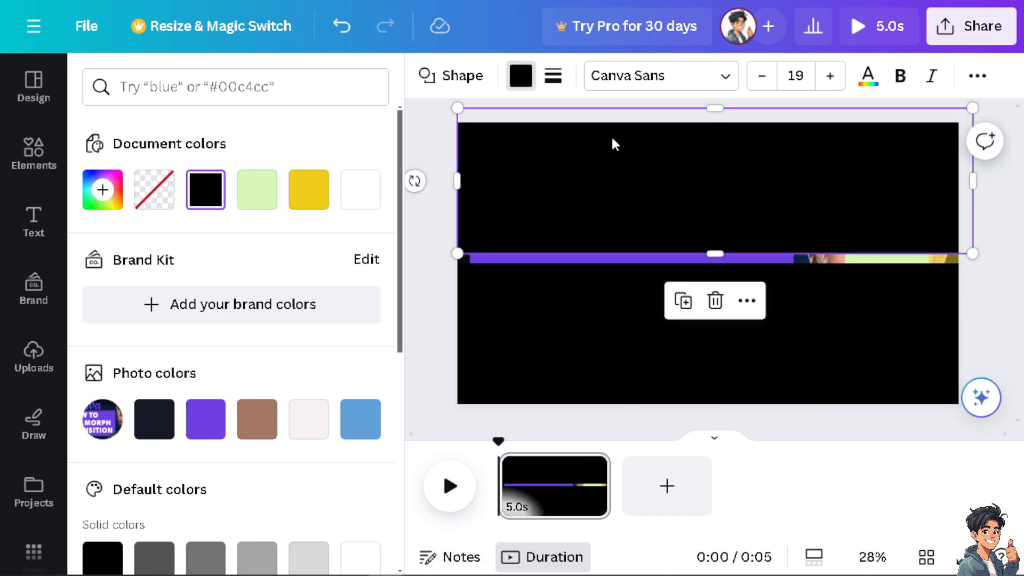
pyautogui.click(977, 76)
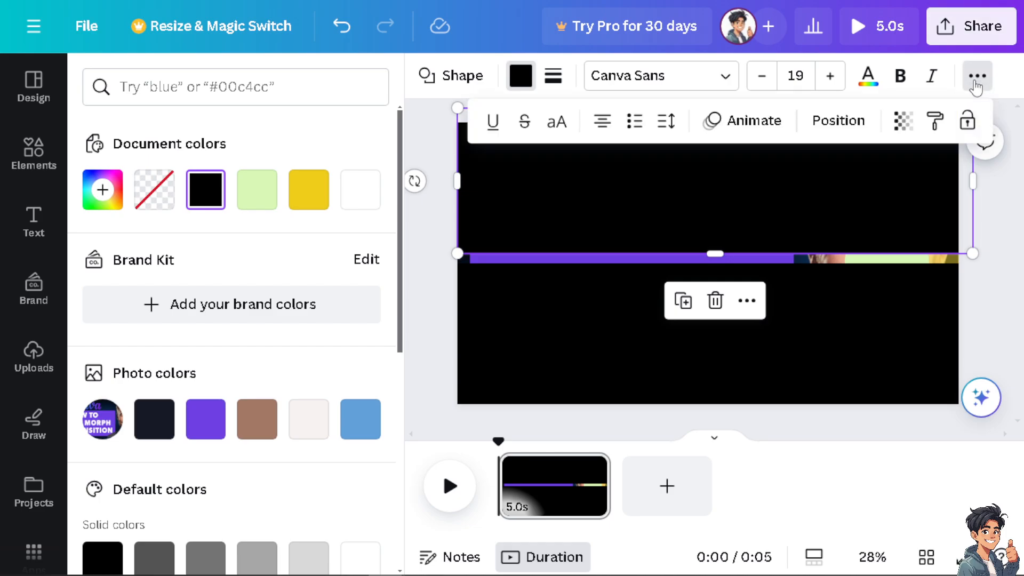
pyautogui.click(783, 123)
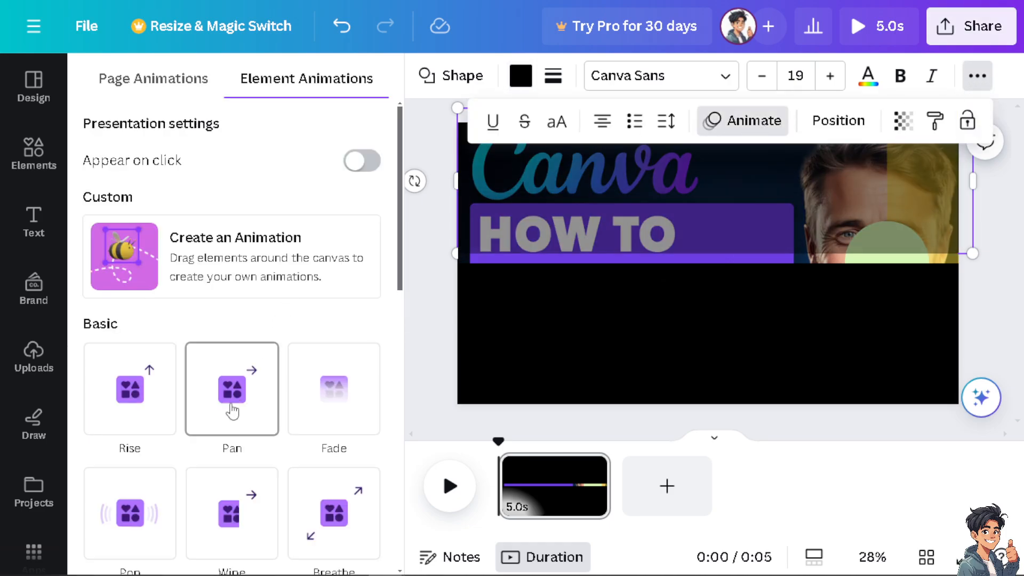
pyautogui.click(232, 411)
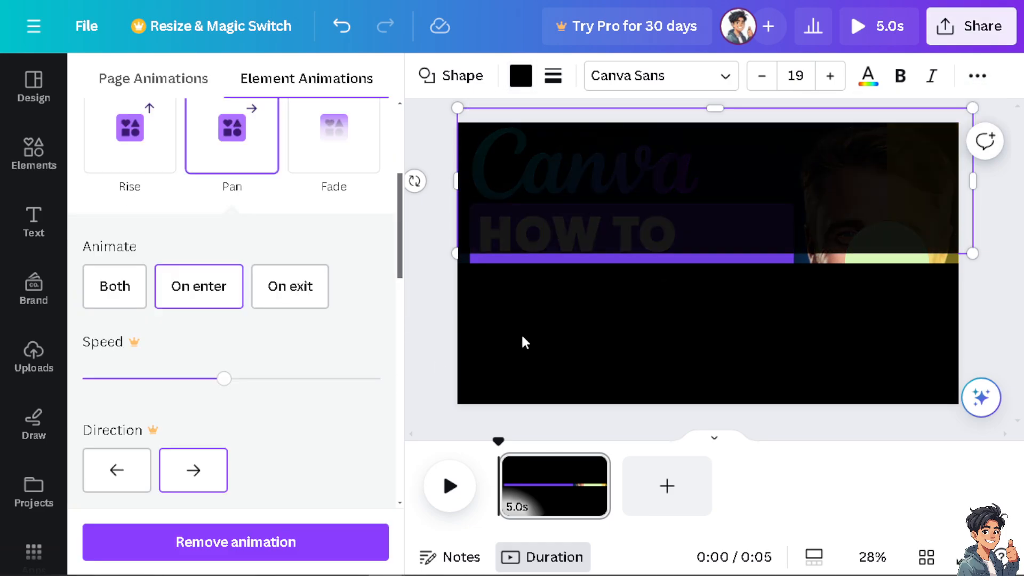
pyautogui.click(558, 325)
pyautogui.click(241, 133)
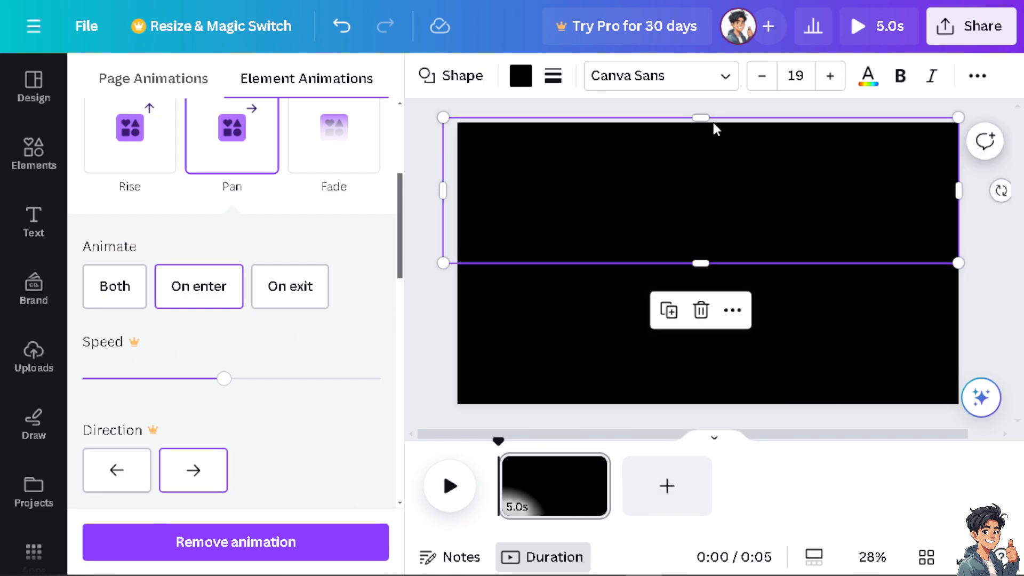
# Preview the animated black rectangles in full-screen playback
pyautogui.click(873, 35)
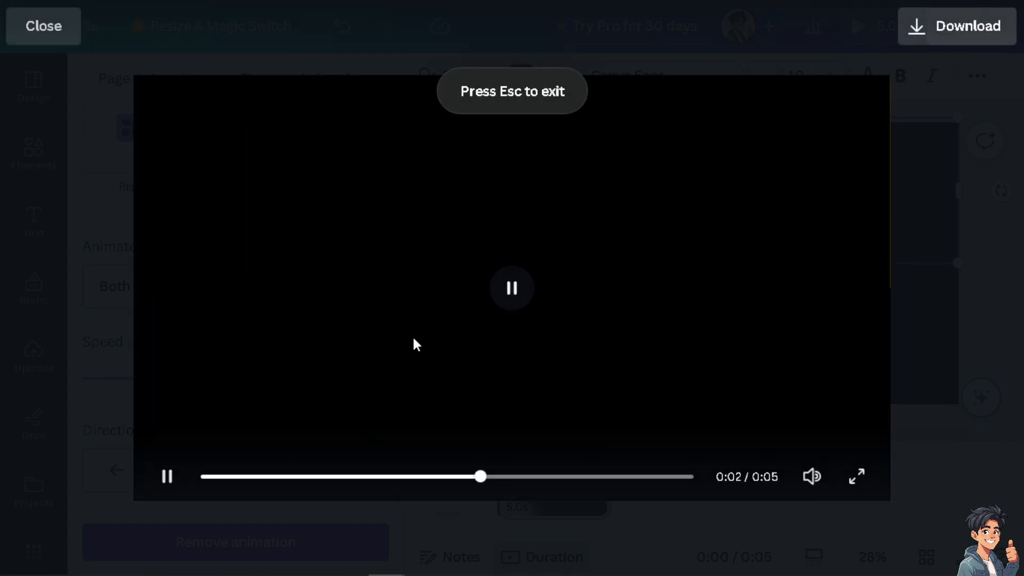
pyautogui.press('Escape')
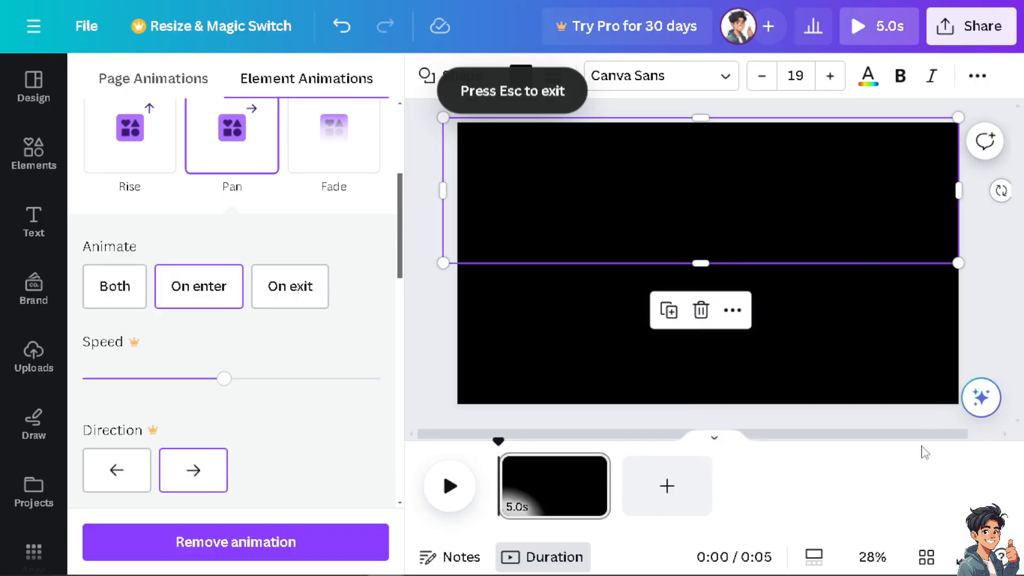
pyautogui.click(877, 27)
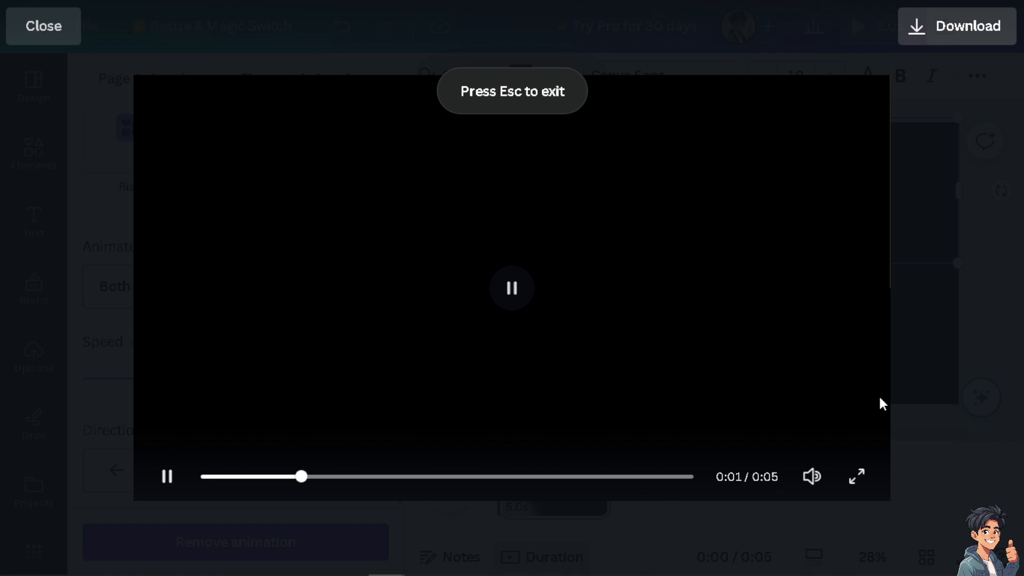
pyautogui.press('Escape')
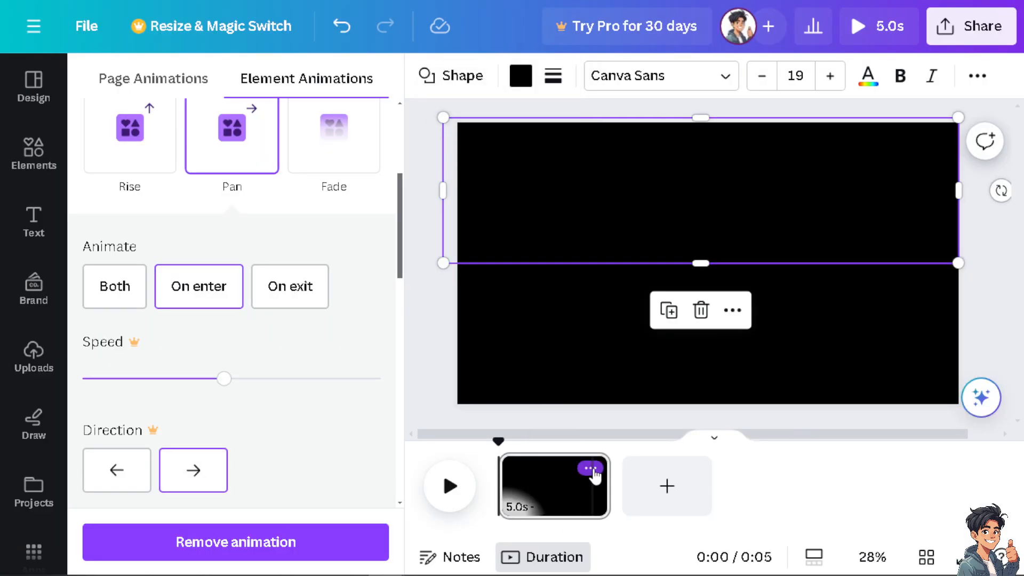
# On a duplicate of the page holding only the thumbnail, enlarge the image until the man's face fills most of the frame
pyautogui.click(591, 469)
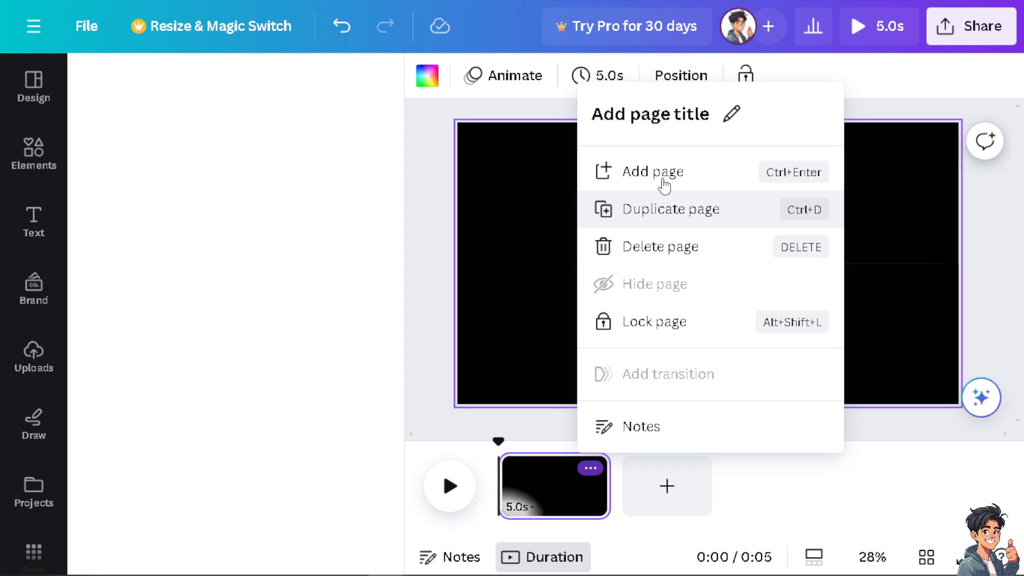
pyautogui.click(657, 210)
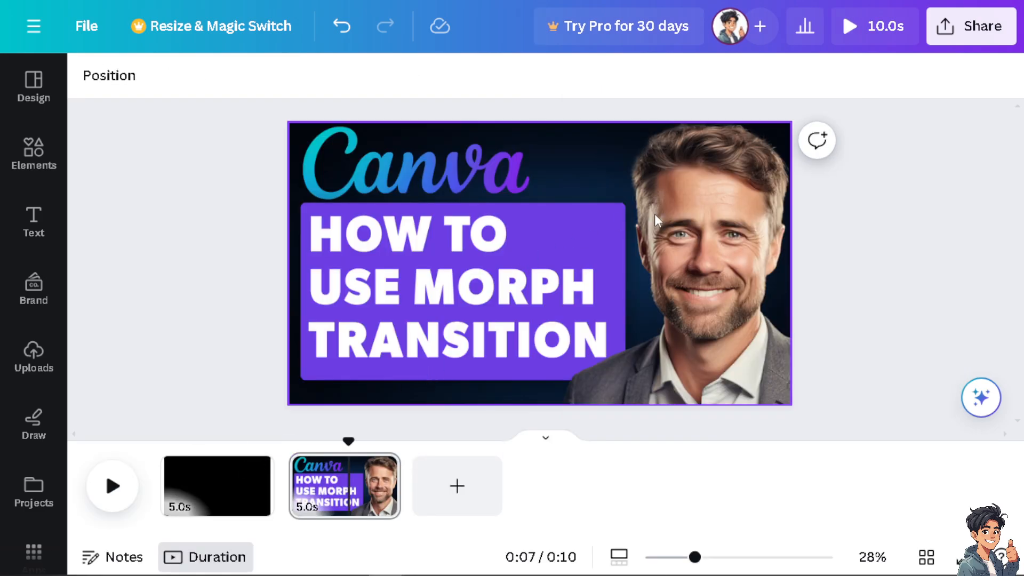
pyautogui.click(576, 238)
pyautogui.moveTo(282, 122); pyautogui.dragTo(16, 70)
pyautogui.moveTo(791, 406); pyautogui.dragTo(896, 538)
pyautogui.moveTo(591, 245); pyautogui.dragTo(518, 244)
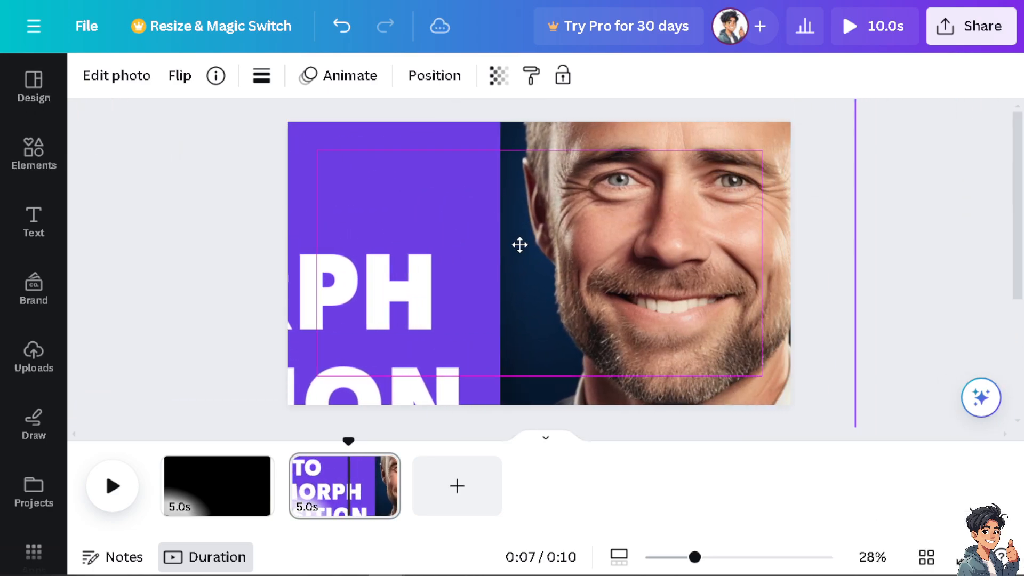
# Apply the Breathe photo animation to the enlarged thumbnail image
pyautogui.click(331, 80)
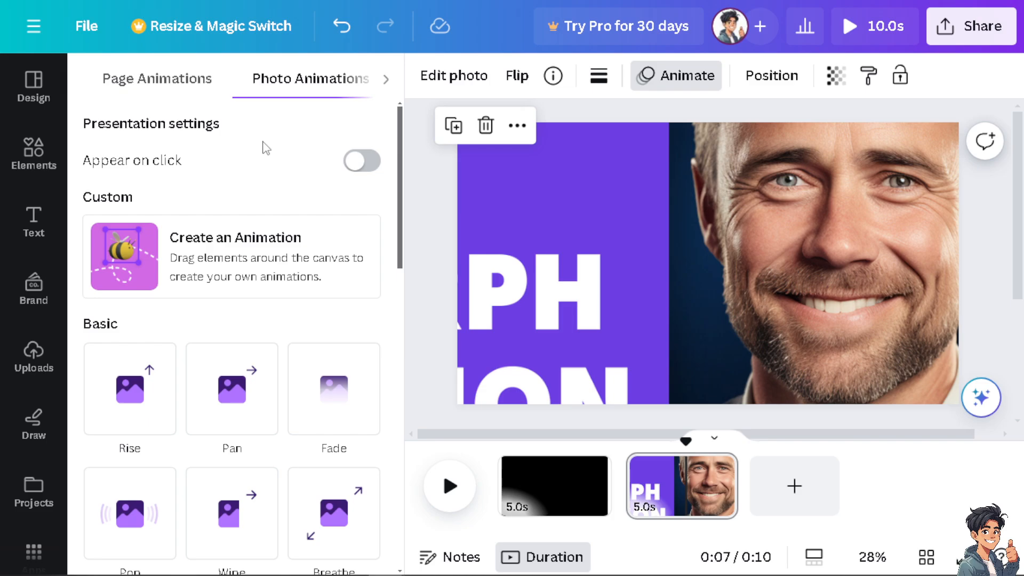
pyautogui.scroll(-3, 292, 347)
pyautogui.click(313, 388)
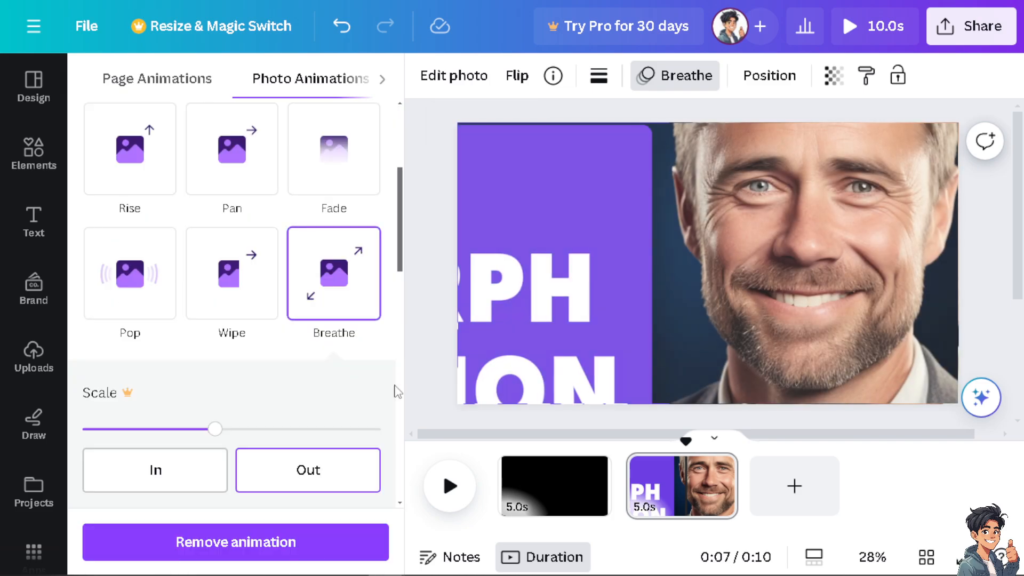
# Return the playhead to the start and preview the two-page video
pyautogui.moveTo(686, 448); pyautogui.dragTo(501, 455)
pyautogui.click(738, 169)
pyautogui.click(869, 30)
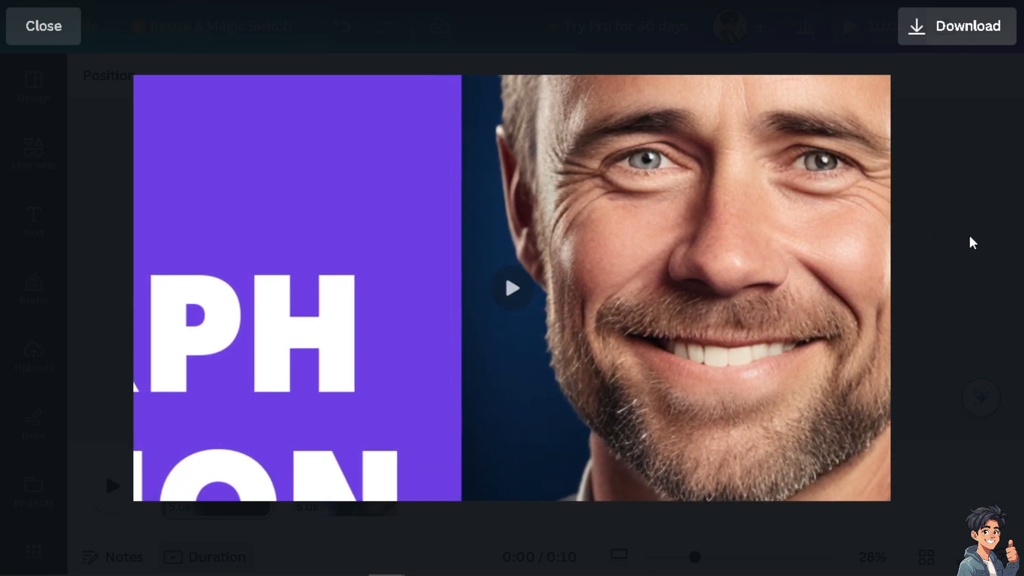
pyautogui.press('Escape')
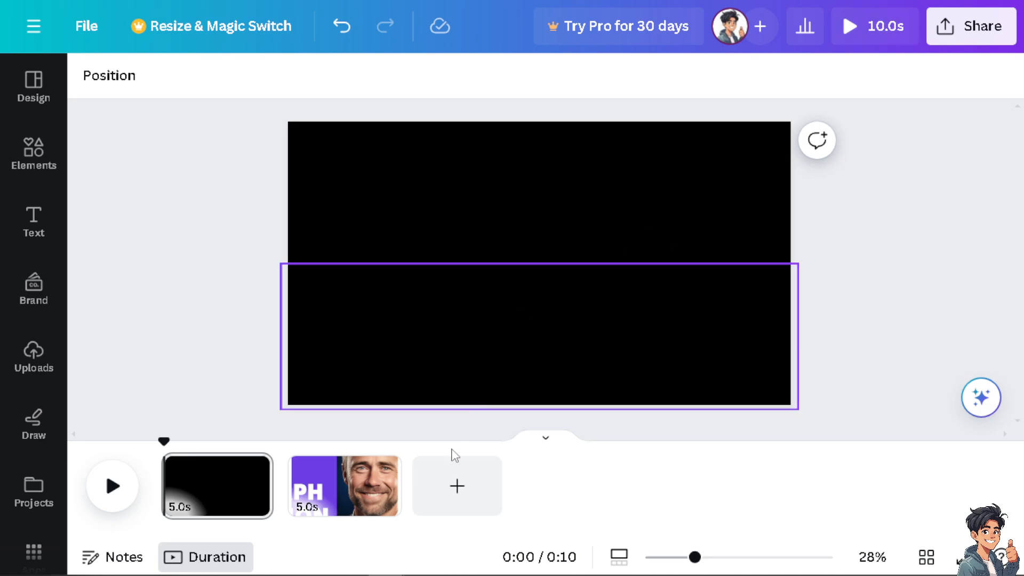
# Delete both black rectangles from the first page
pyautogui.click(232, 488)
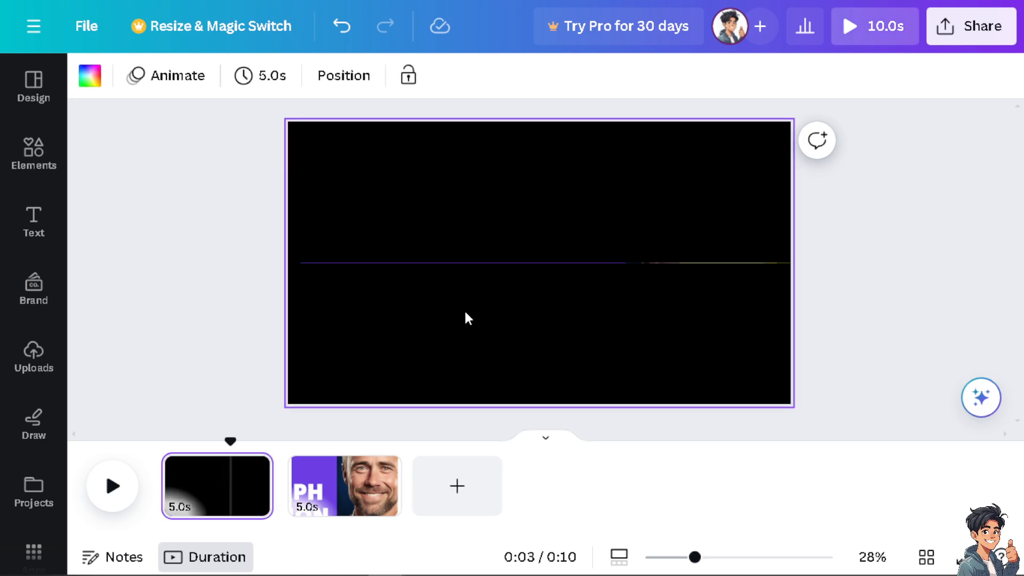
pyautogui.click(476, 238)
pyautogui.click(700, 324)
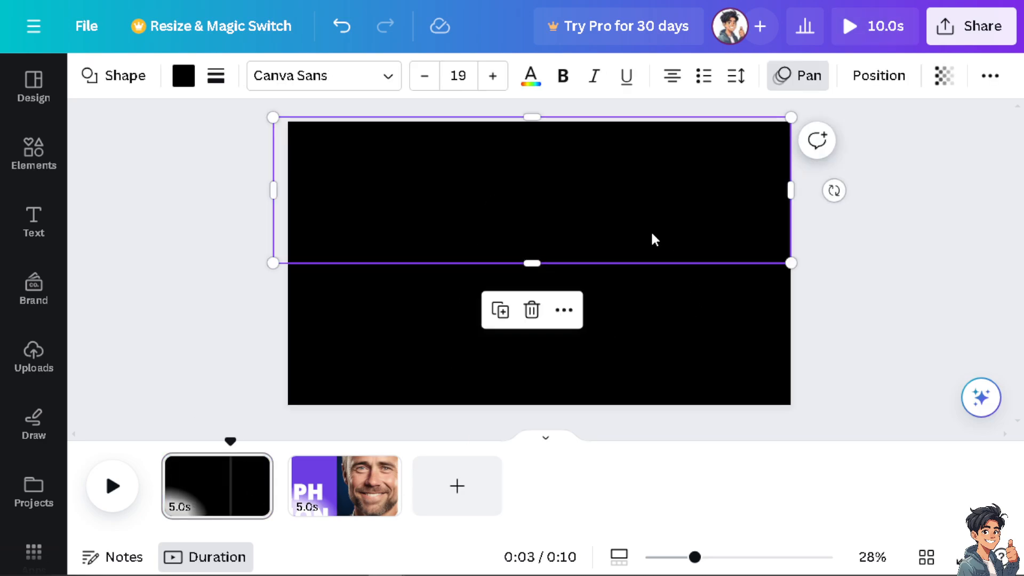
pyautogui.press('Delete')
pyautogui.click(661, 321)
pyautogui.press('Delete')
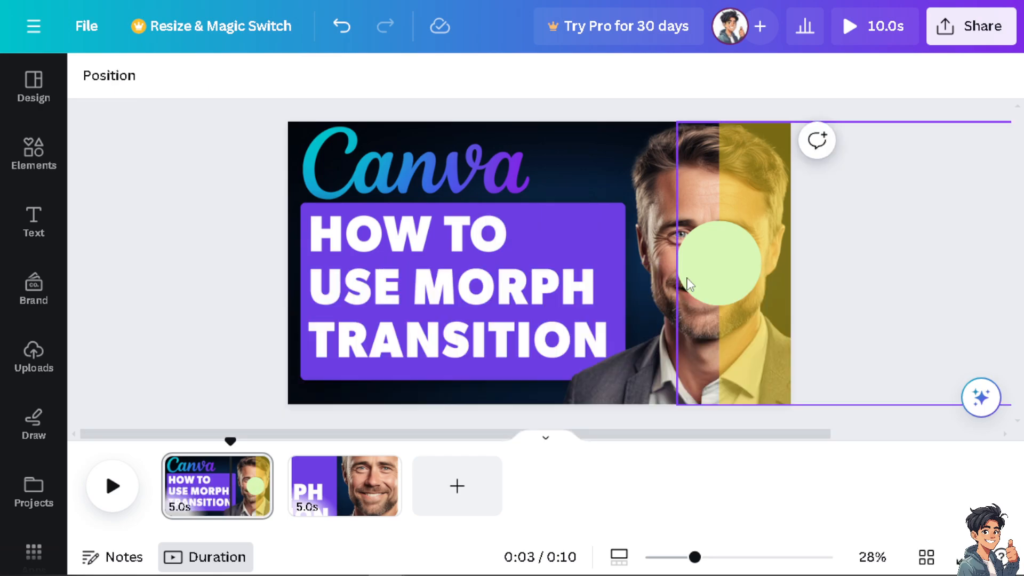
# Preview the video from the first page to check its transition into the second page
pyautogui.click(204, 498)
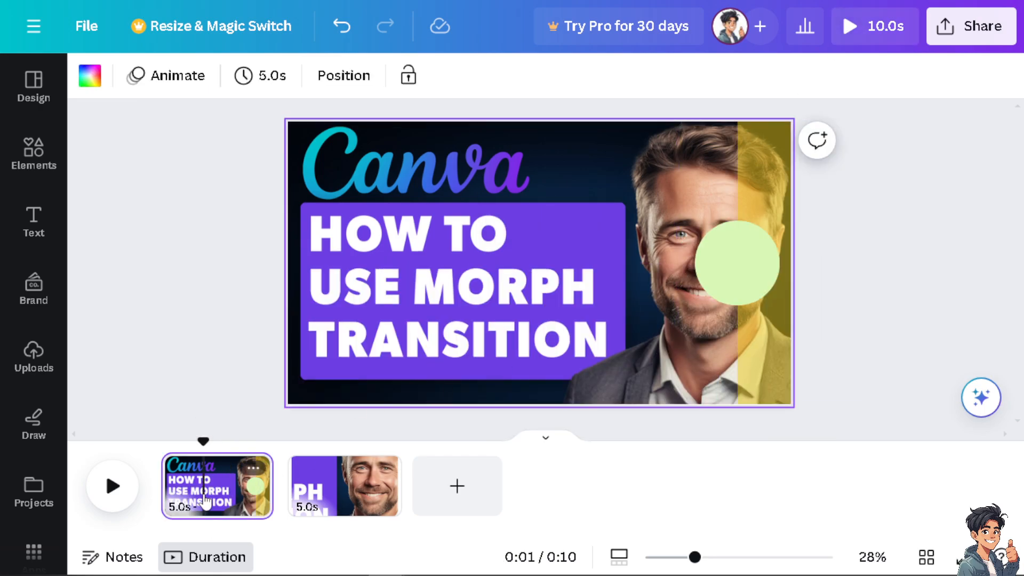
pyautogui.click(877, 35)
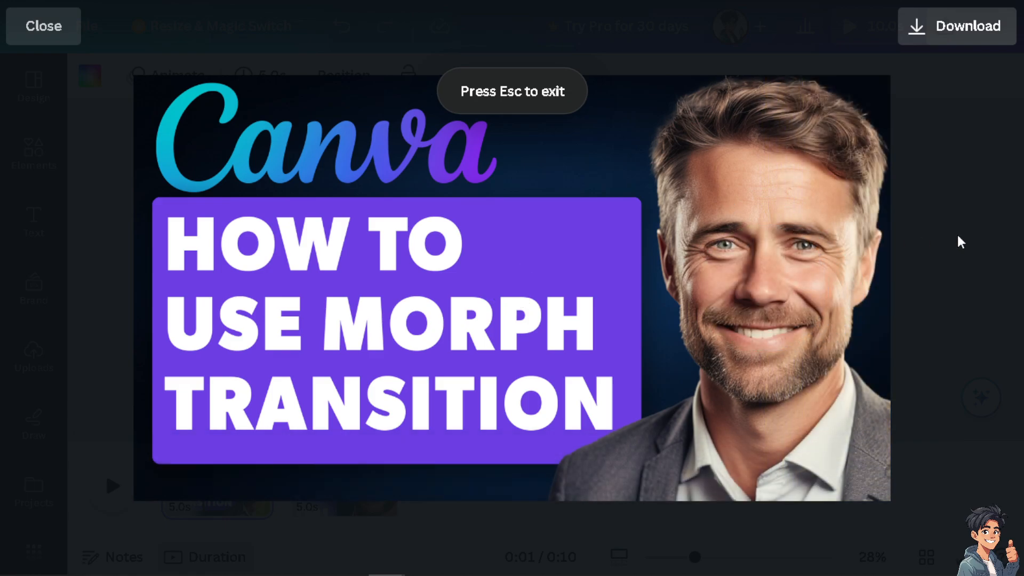
pyautogui.press('Escape')
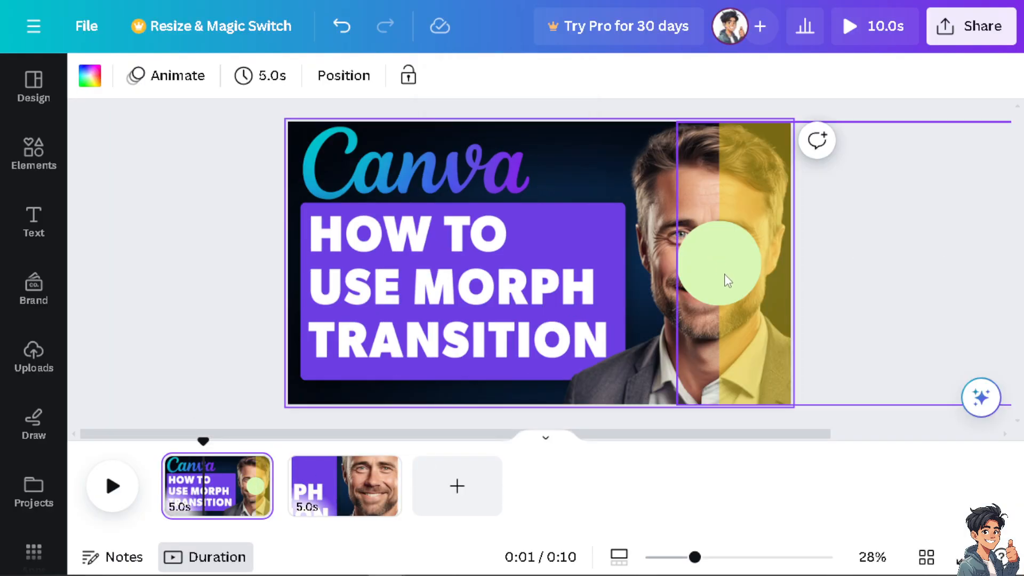
# Move the grouped shapes sideways until the yellow rectangle covers the whole page, ungroup them and delete the light green circle
pyautogui.moveTo(756, 256); pyautogui.dragTo(320, 251)
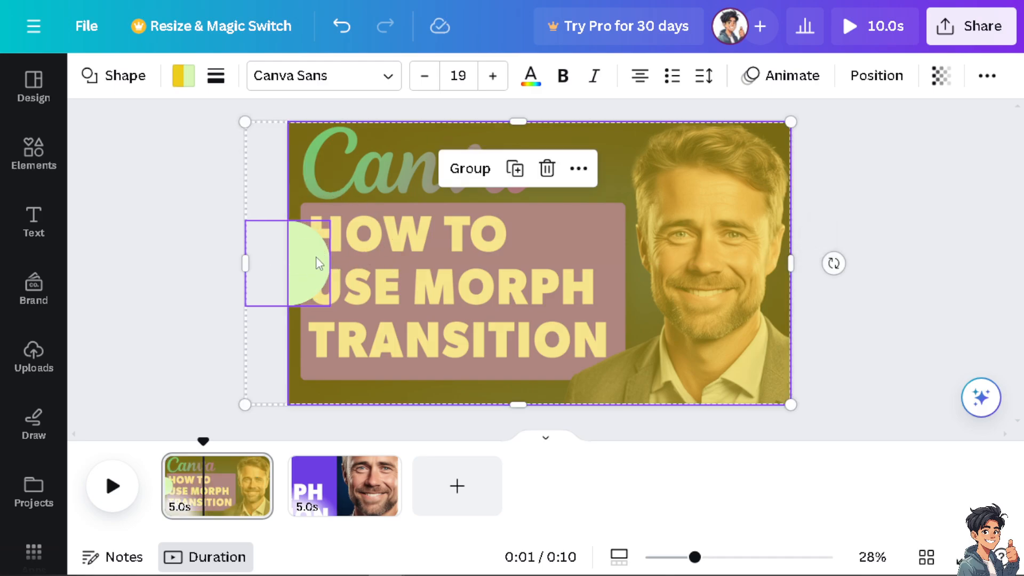
pyautogui.click(318, 253)
pyautogui.click(334, 252)
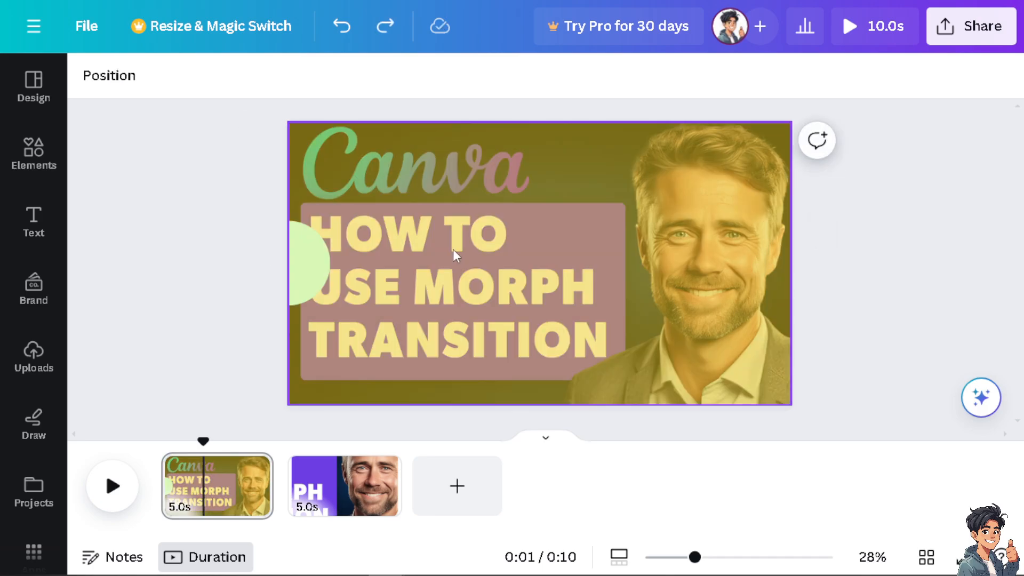
pyautogui.click(316, 270)
pyautogui.press('Delete')
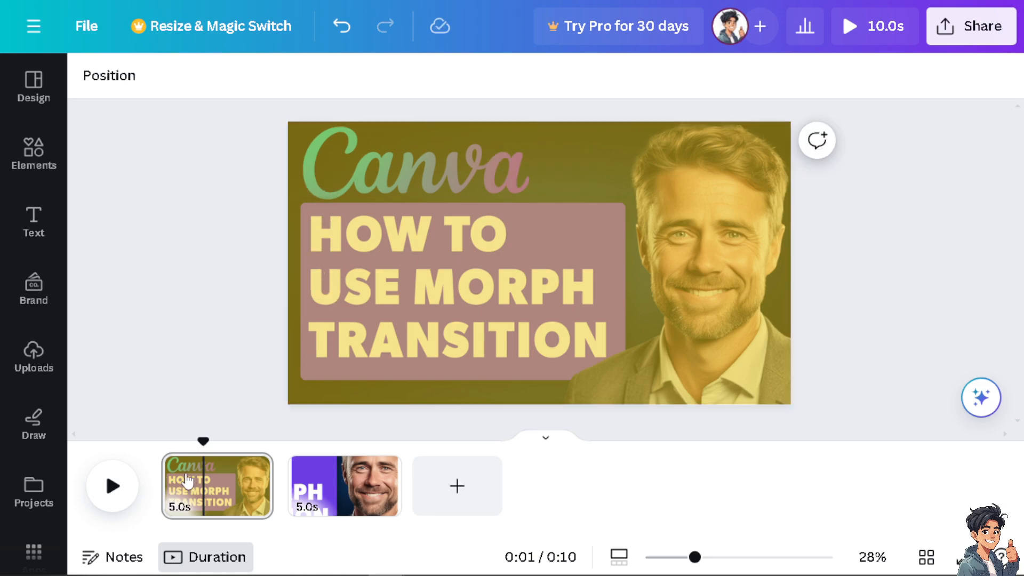
# Apply the Fade animation to the yellow rectangle covering the first page and play back the page
pyautogui.click(112, 485)
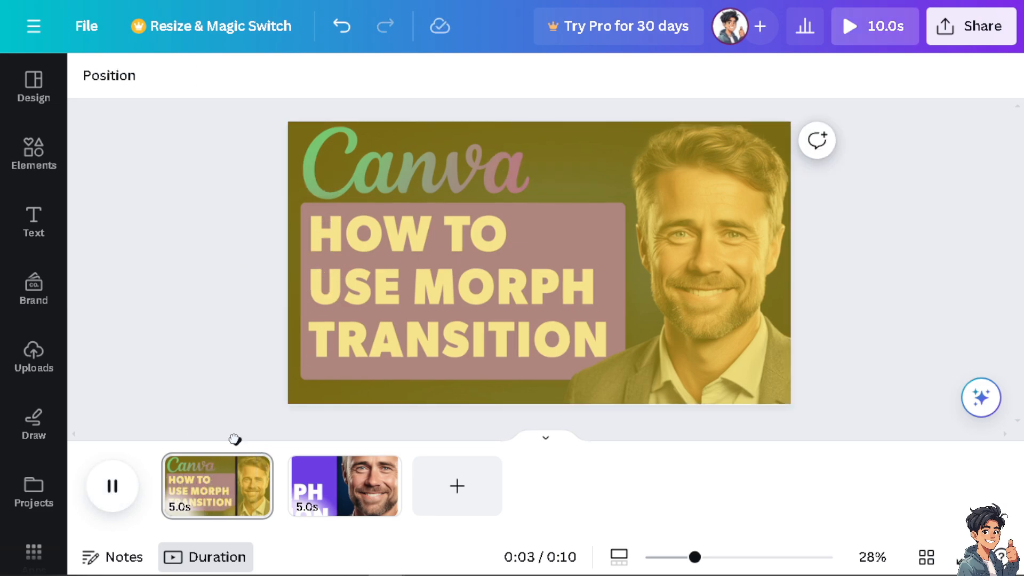
pyautogui.click(393, 262)
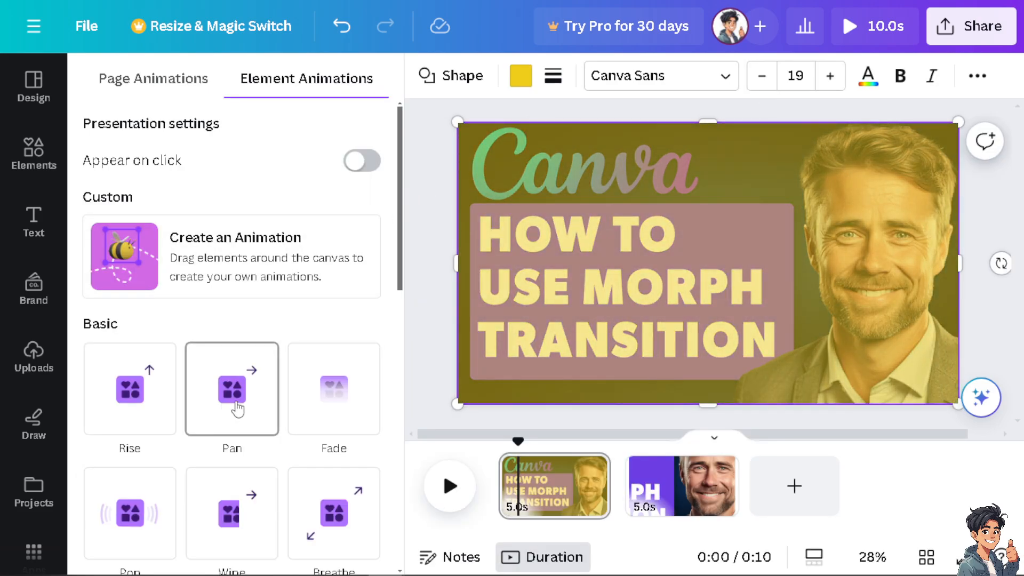
pyautogui.click(352, 409)
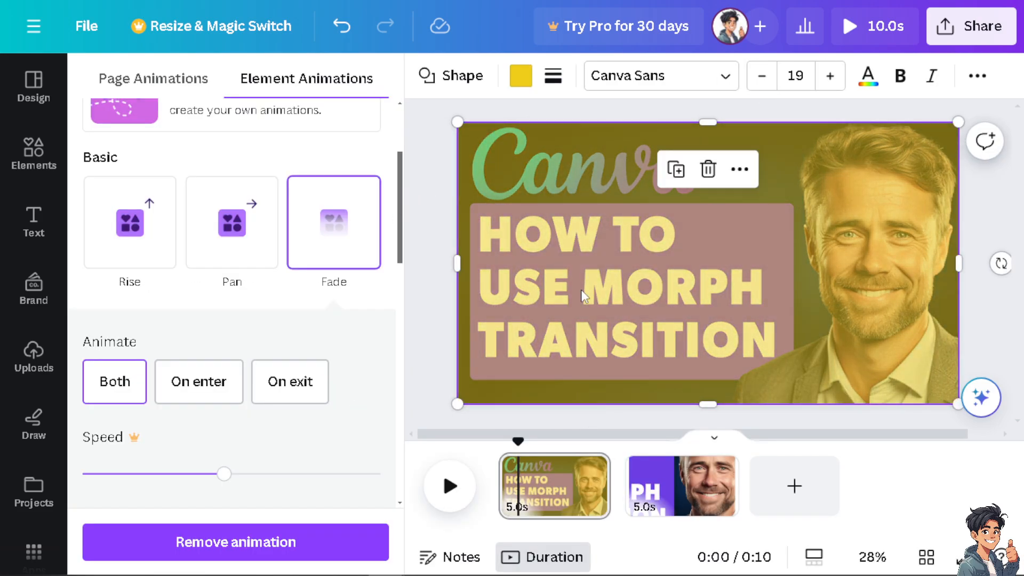
pyautogui.moveTo(522, 443); pyautogui.dragTo(554, 443)
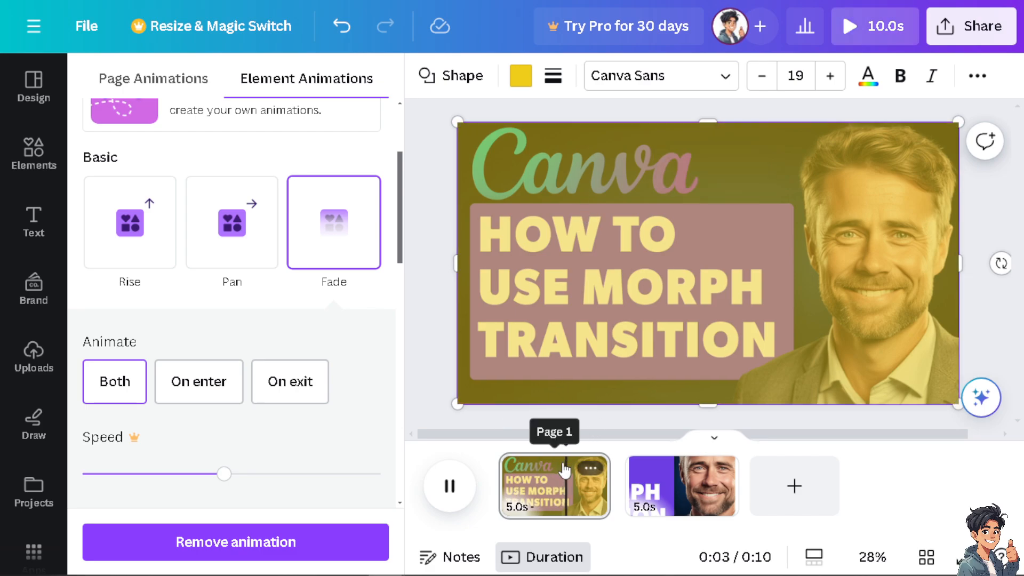
pyautogui.click(451, 486)
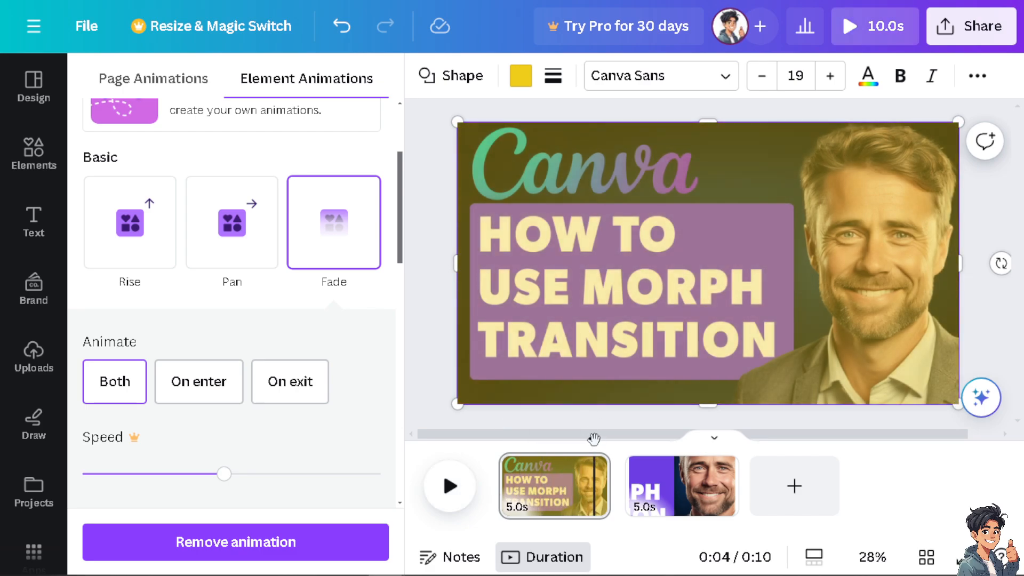
# Split the first page about 2.5 seconds in and delete the yellow rectangle from the second part
pyautogui.moveTo(594, 438); pyautogui.dragTo(565, 444)
pyautogui.click(590, 468)
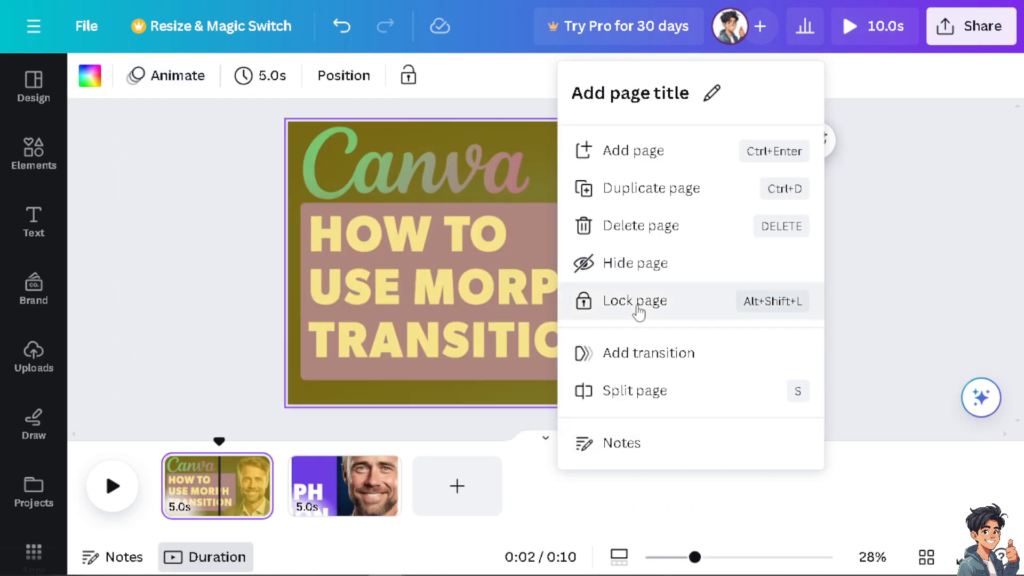
pyautogui.click(614, 383)
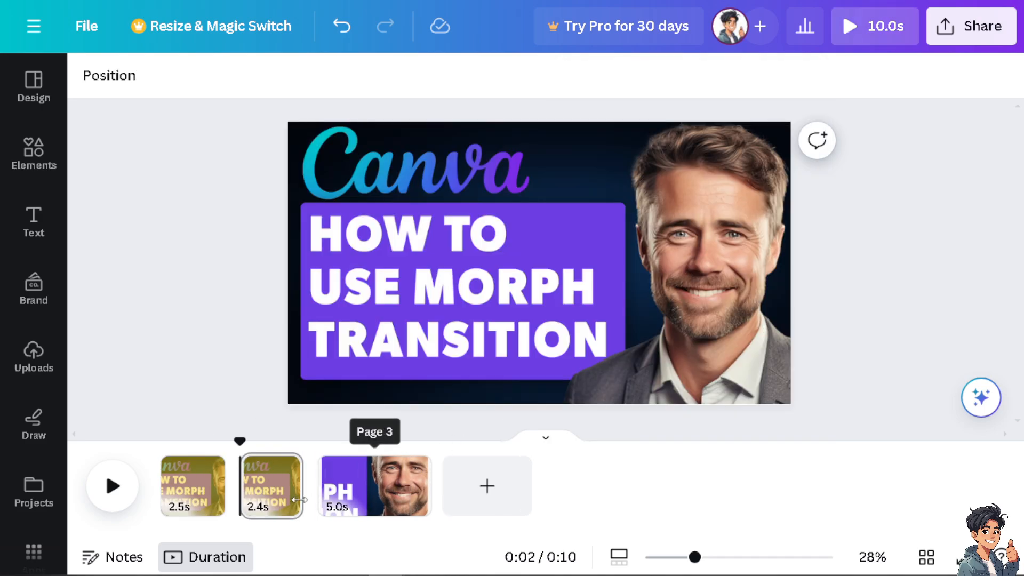
pyautogui.click(415, 294)
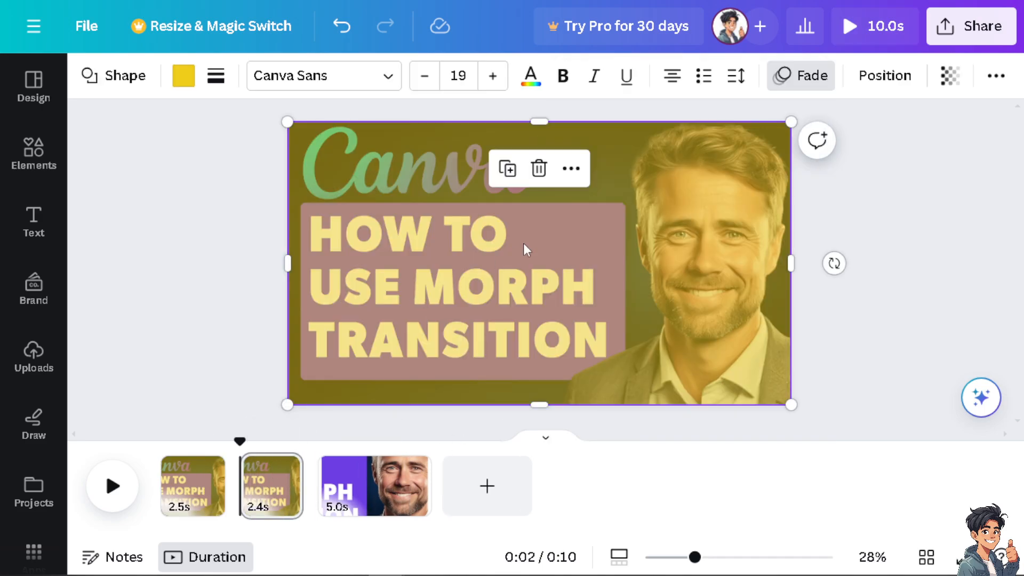
pyautogui.press('Delete')
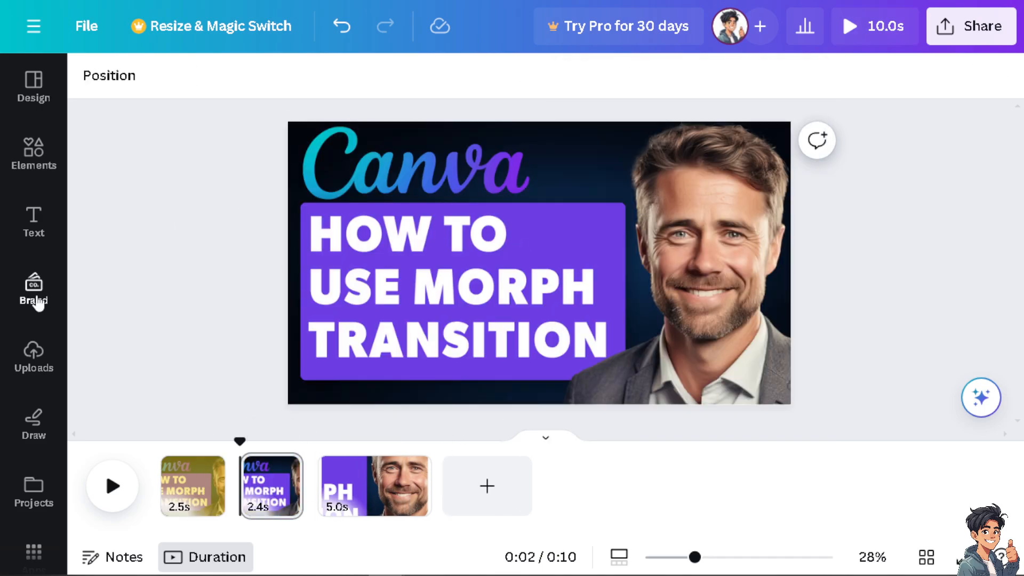
# Add a square shape to the second page and fill it with the dark navy photo color
pyautogui.click(34, 152)
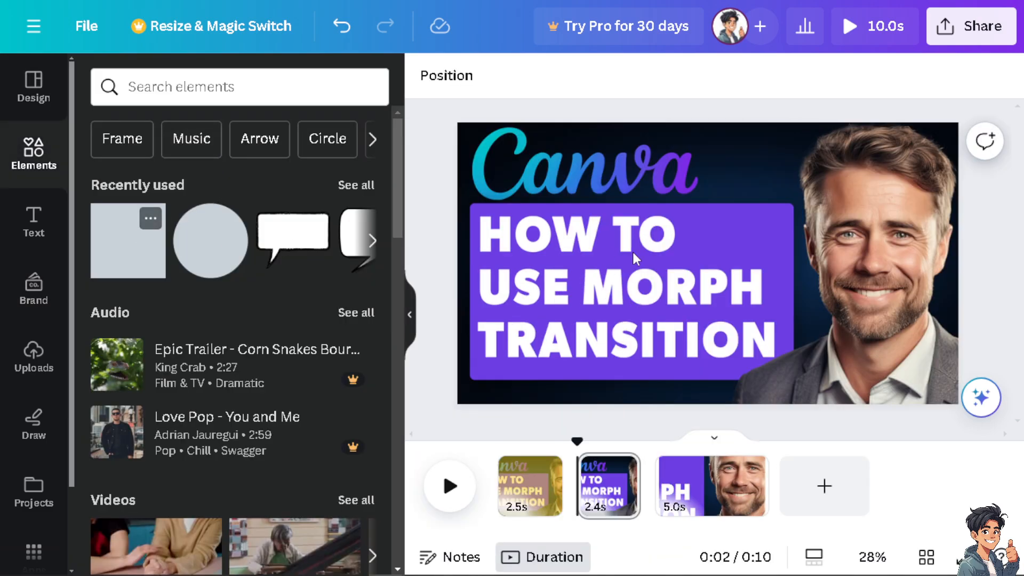
pyautogui.click(521, 75)
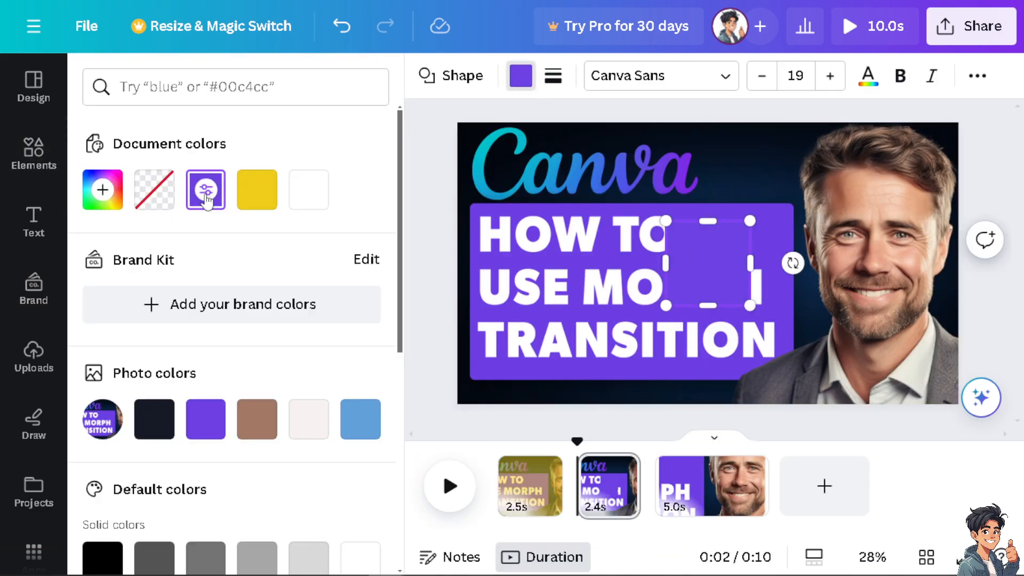
pyautogui.click(152, 421)
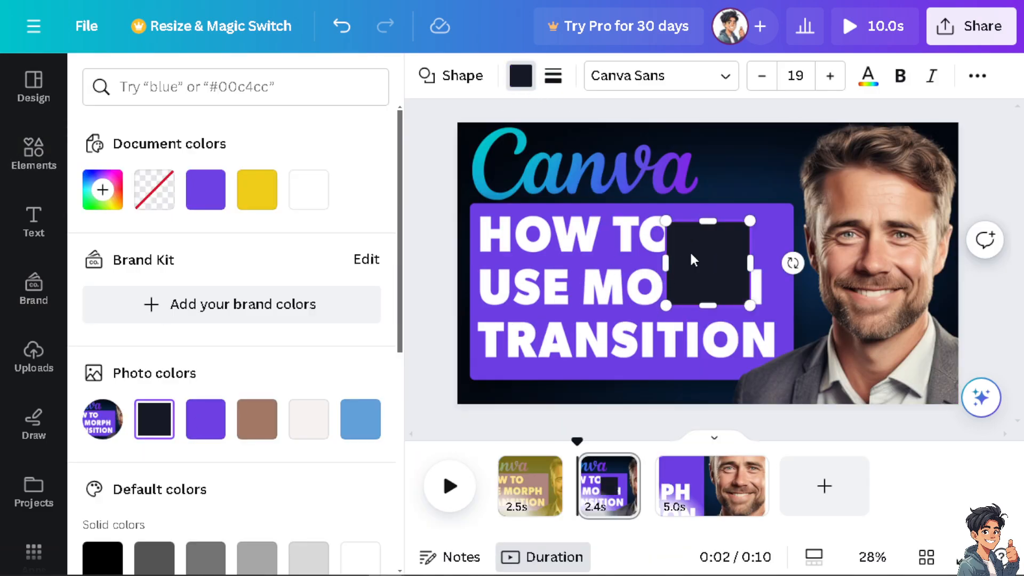
pyautogui.click(717, 268)
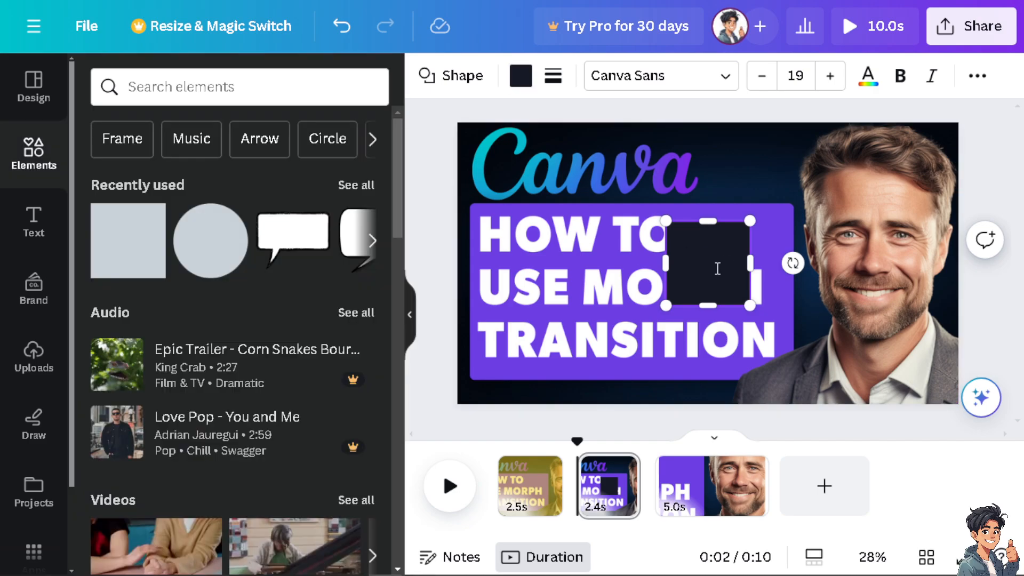
# Stretch the dark square across the upper part of the second page and cover the lower part with a duplicate
pyautogui.moveTo(708, 252); pyautogui.dragTo(501, 153)
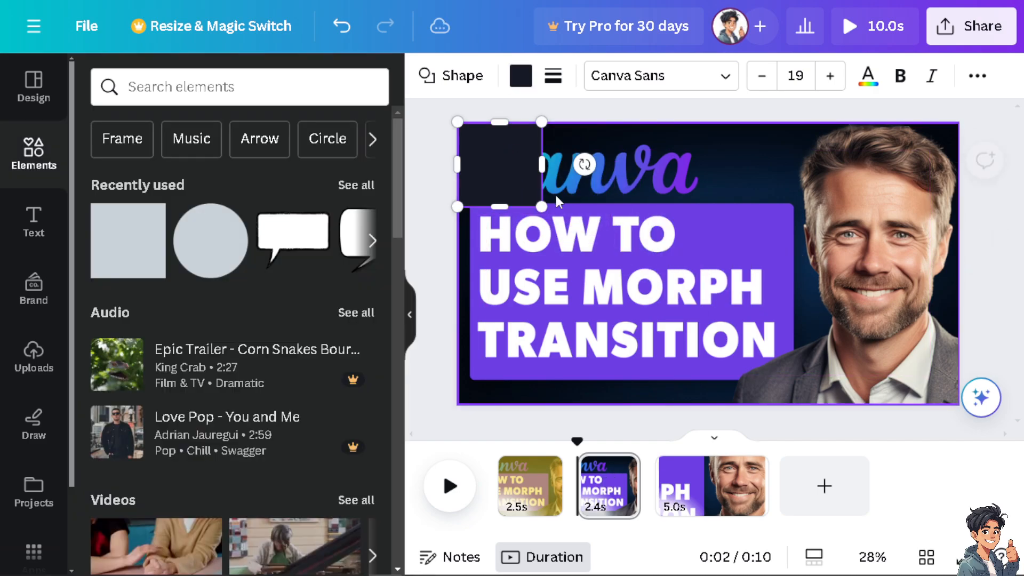
pyautogui.moveTo(543, 207); pyautogui.dragTo(961, 275)
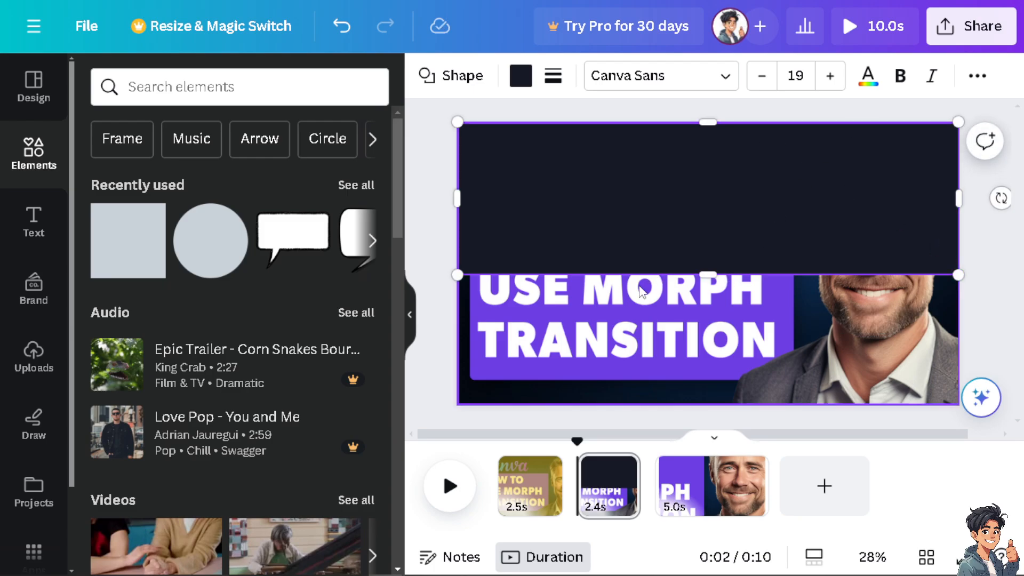
pyautogui.hotkey('ctrl', 'd')
pyautogui.moveTo(707, 219); pyautogui.dragTo(704, 365)
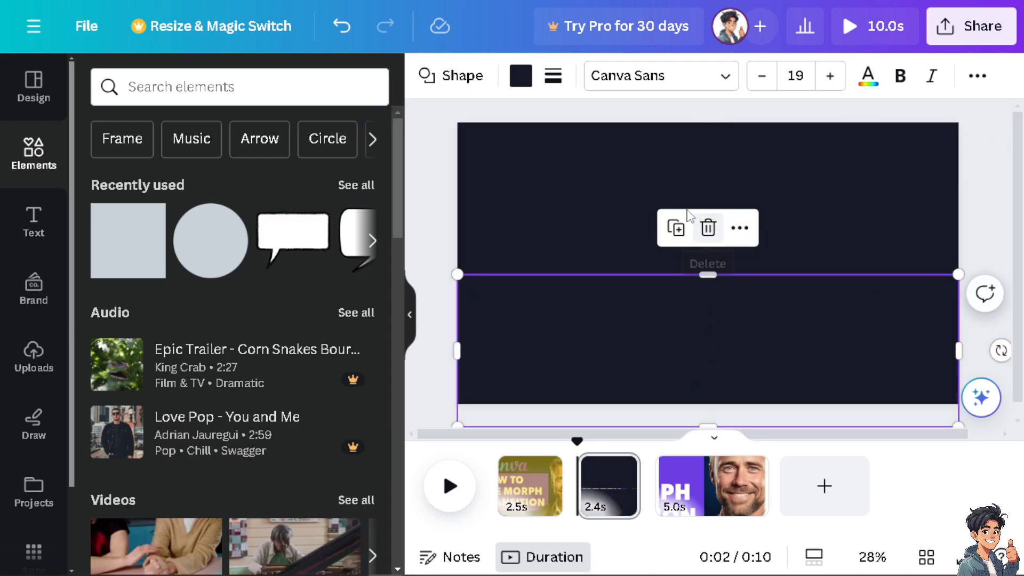
# Apply the Drift animation to the upper dark rectangle and the Baseline animation to the lower one
pyautogui.click(643, 170)
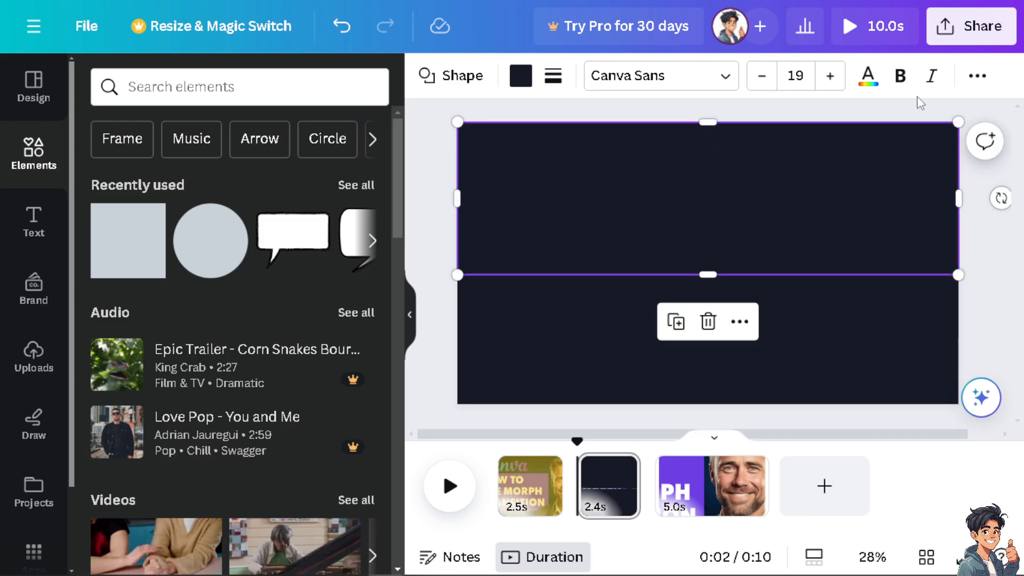
pyautogui.click(411, 315)
pyautogui.click(792, 75)
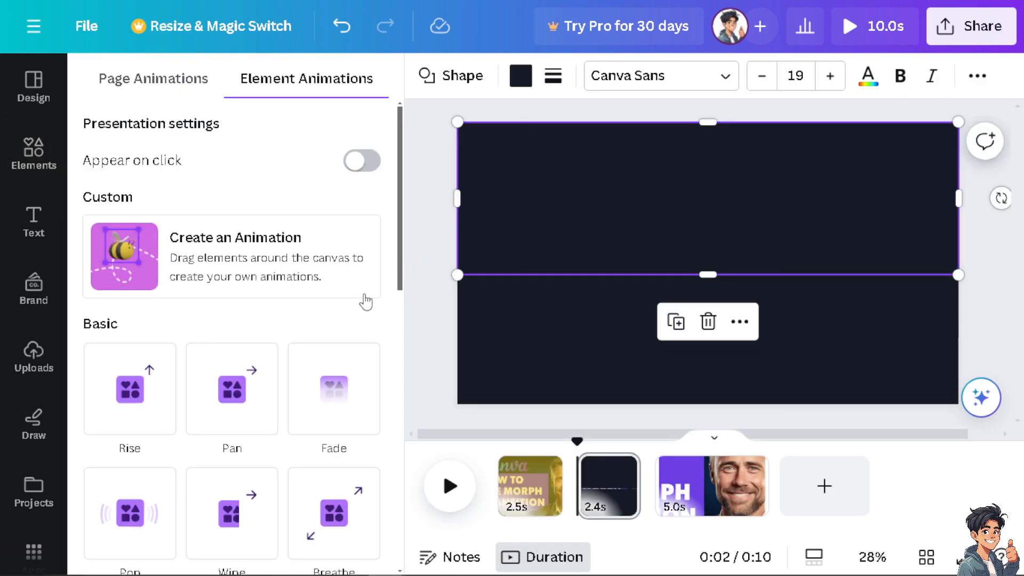
pyautogui.scroll(-5, 331, 346)
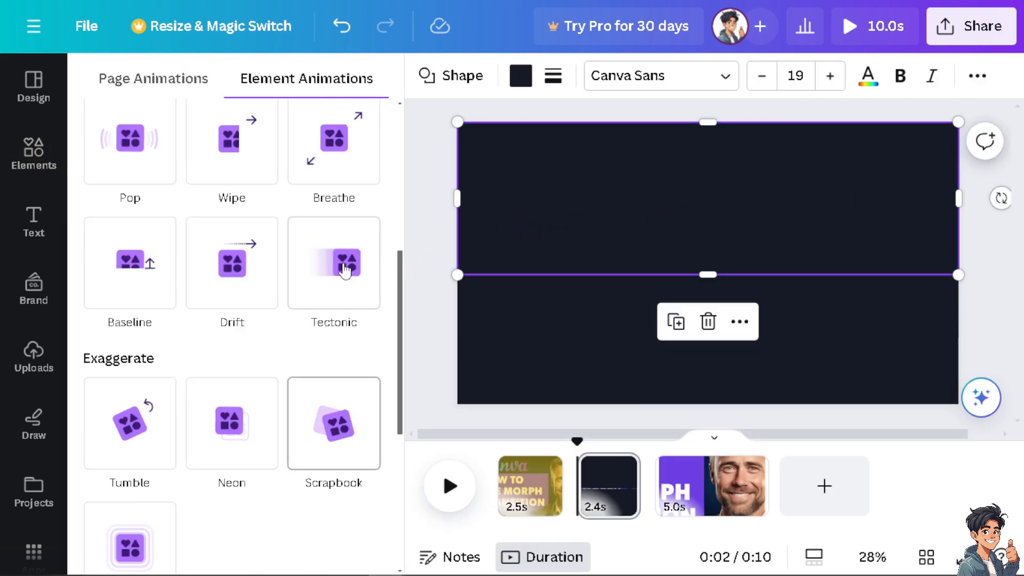
pyautogui.click(231, 274)
pyautogui.click(524, 309)
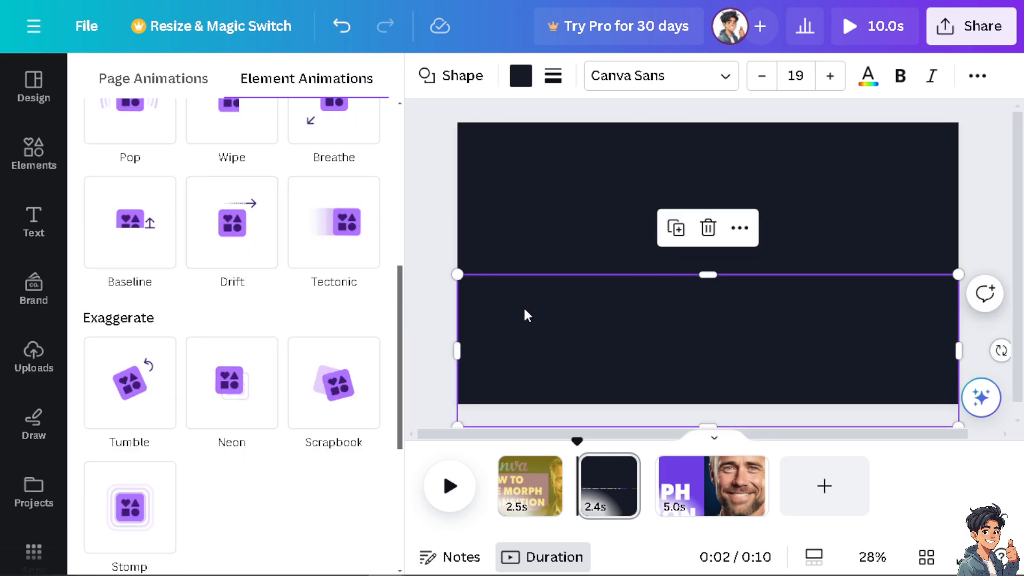
pyautogui.click(145, 272)
# Play the whole video in the full preview to check the new animations
pyautogui.click(842, 166)
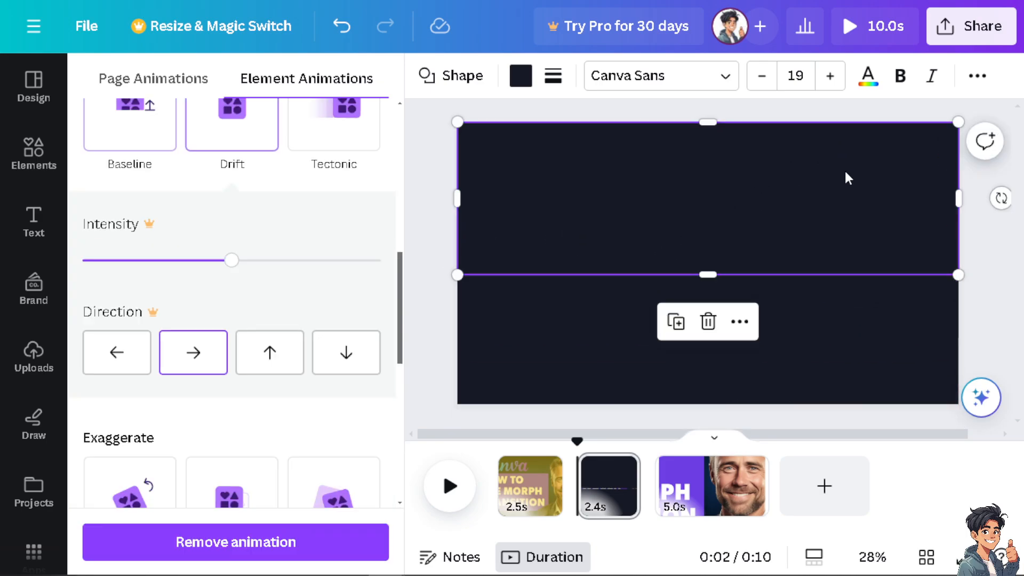
pyautogui.click(874, 40)
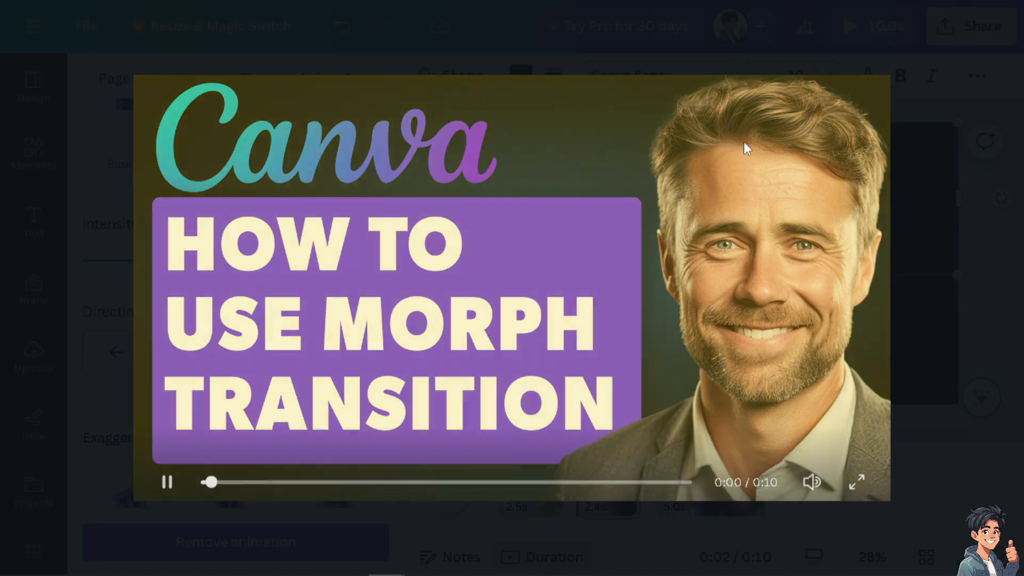